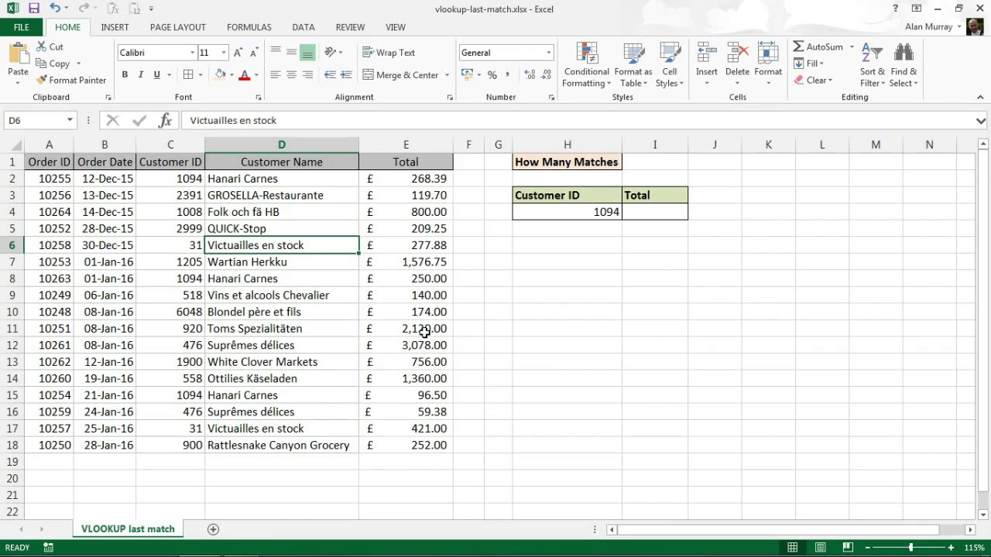
- Locate customer 1094's three orders in rows 2, 8 and 15 against the lookup ID in H4
{"action": "left_click", "coordinate": [582, 211]}
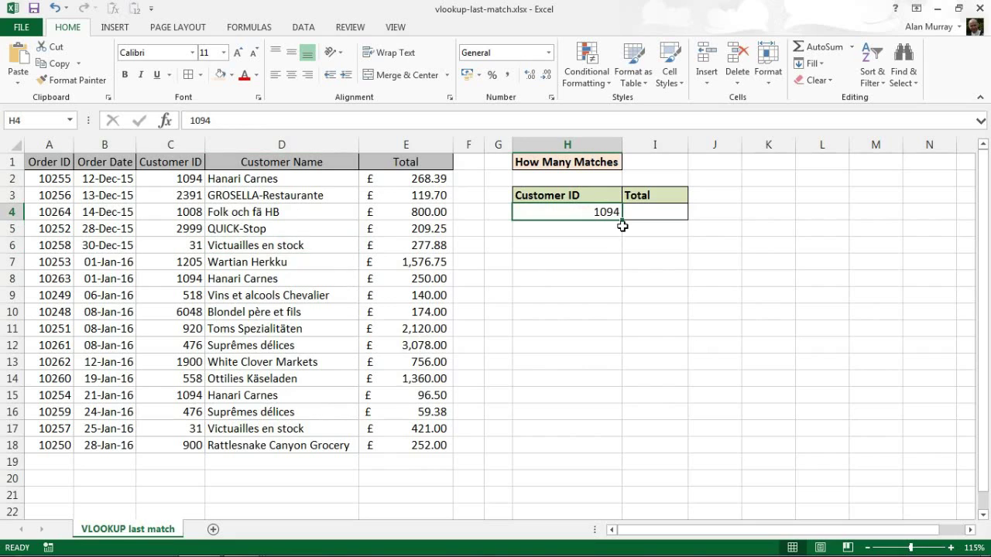
{"action": "left_click", "coordinate": [546, 195]}
{"action": "left_click", "coordinate": [551, 212]}
{"action": "left_click", "coordinate": [667, 212]}
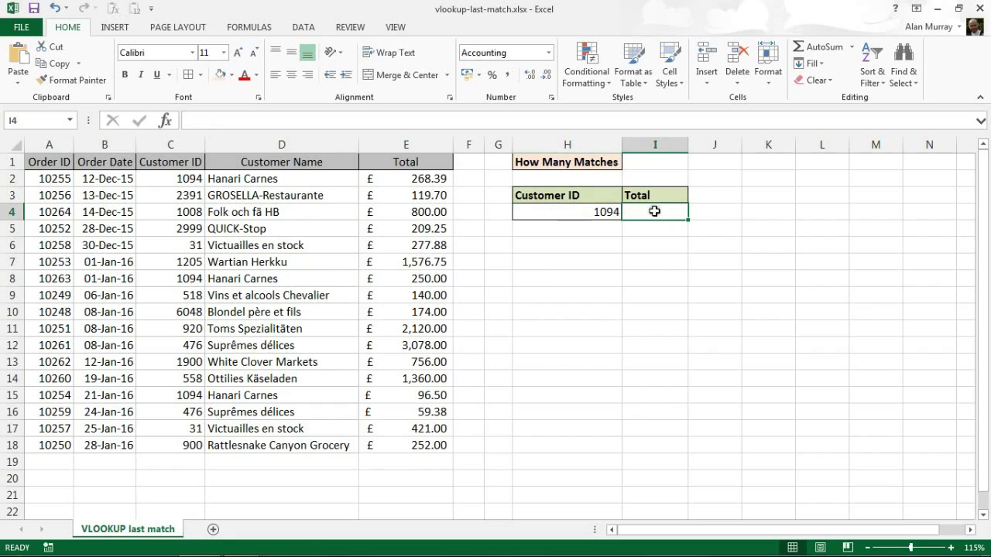
{"action": "left_click", "coordinate": [606, 214]}
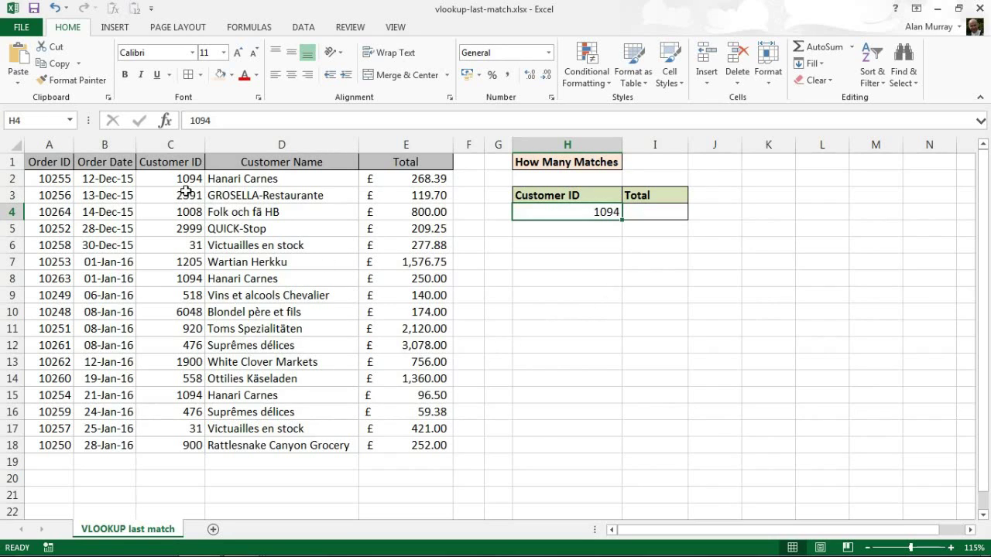
{"action": "left_click_drag", "start_coordinate": [167, 185], "coordinate": [378, 175]}
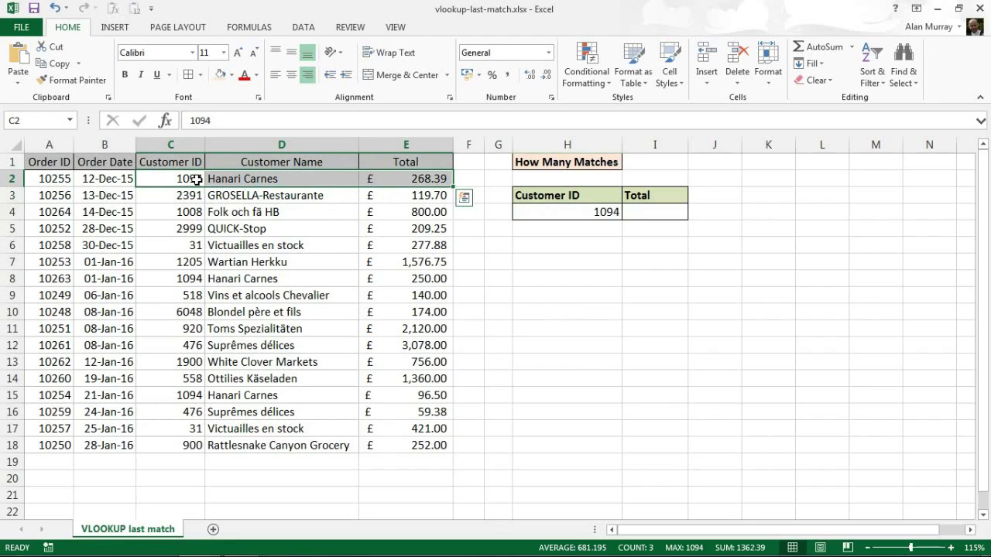
{"action": "left_click_drag", "start_coordinate": [186, 280], "coordinate": [364, 287]}
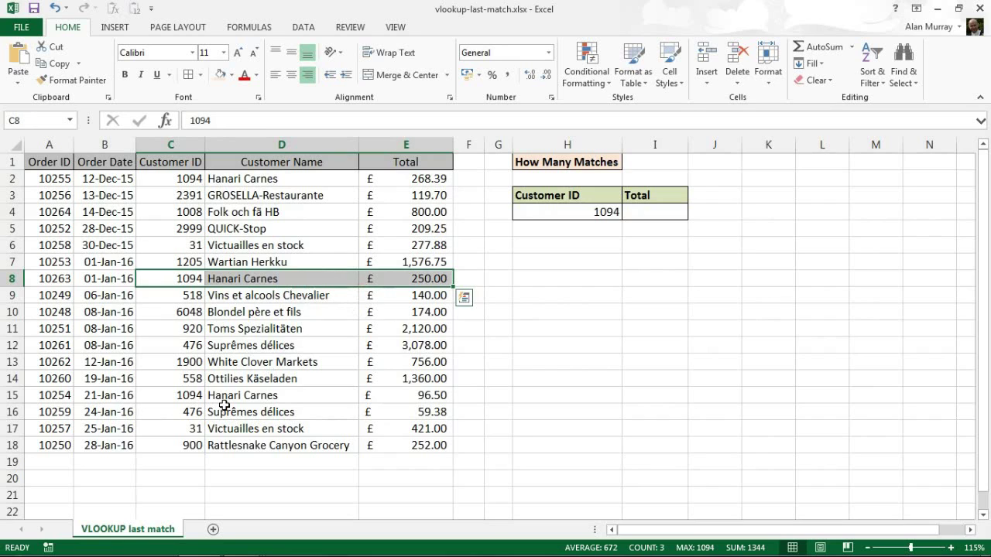
{"action": "left_click_drag", "start_coordinate": [174, 396], "coordinate": [362, 396]}
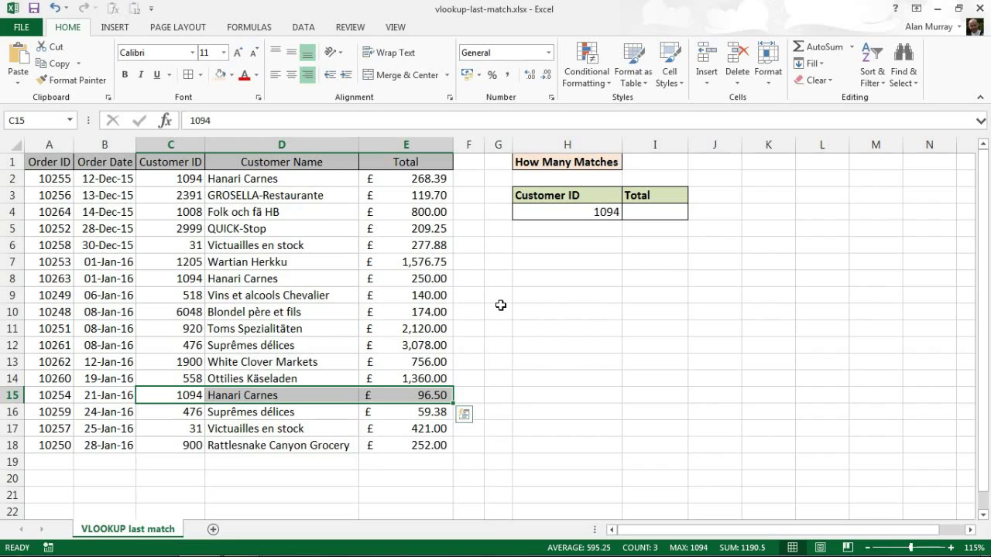
{"action": "left_click", "coordinate": [430, 311]}
{"action": "left_click", "coordinate": [637, 211]}
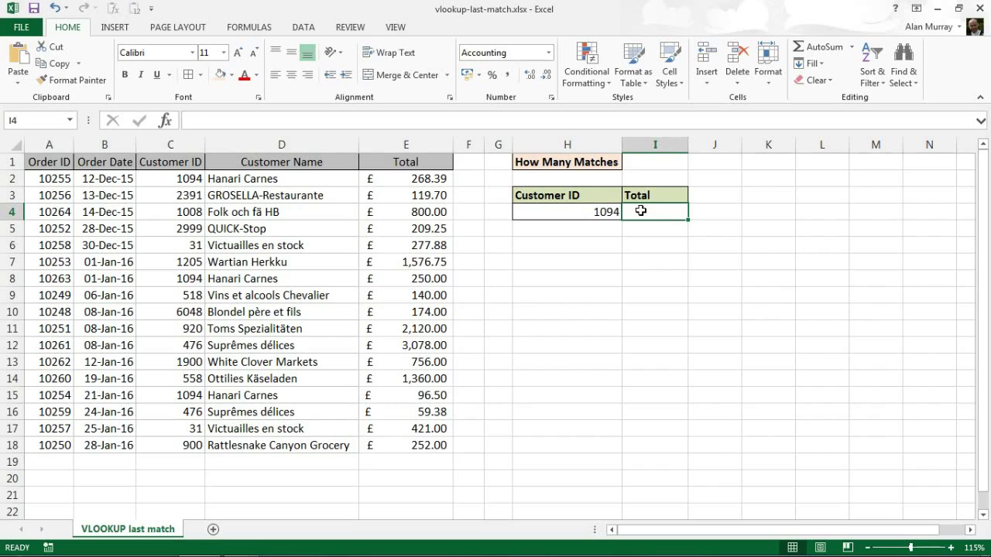
{"action": "left_click", "coordinate": [667, 162]}
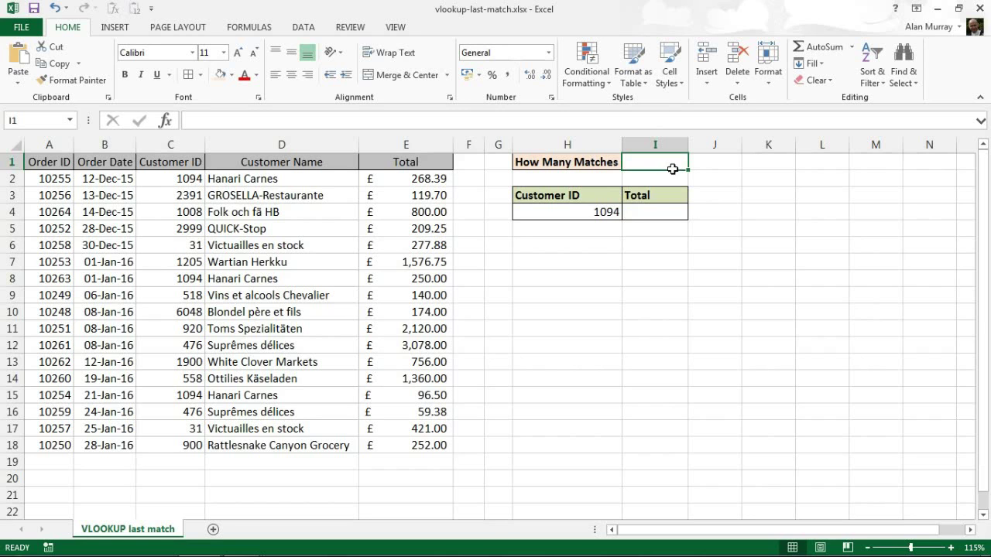
- Enter =COUNTIF(C:C,H4) in I1 so it returns 3 matches for customer 1094
{"action": "scroll", "coordinate": [701, 201], "scroll_direction": "up", "scroll_amount": 3}
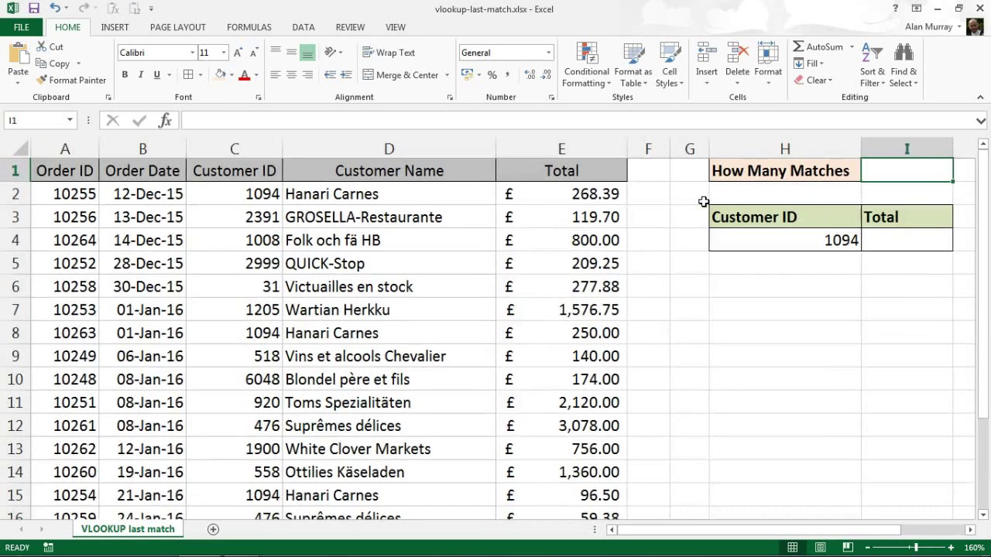
{"action": "left_click", "coordinate": [970, 531]}
{"action": "left_click", "coordinate": [971, 531]}
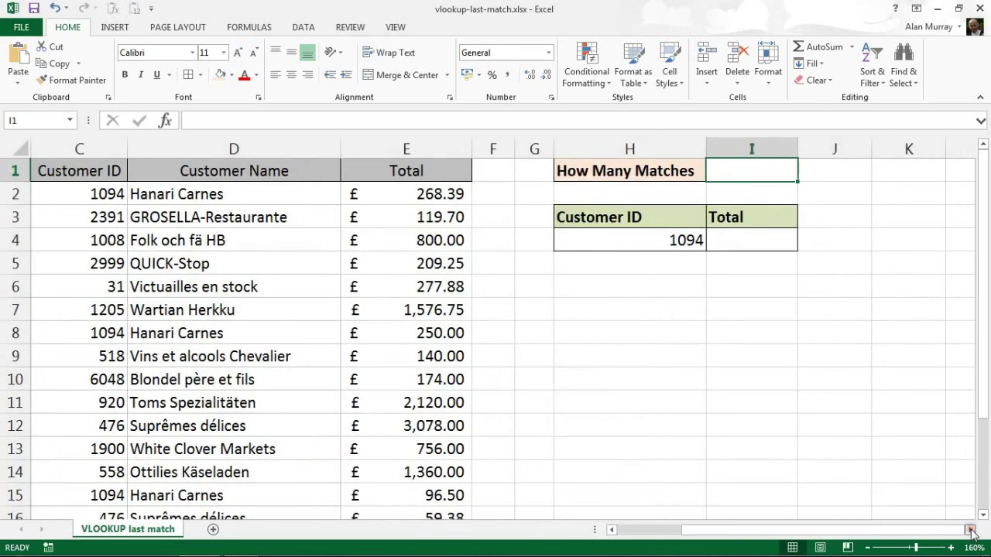
{"action": "type", "text": "=countif("}
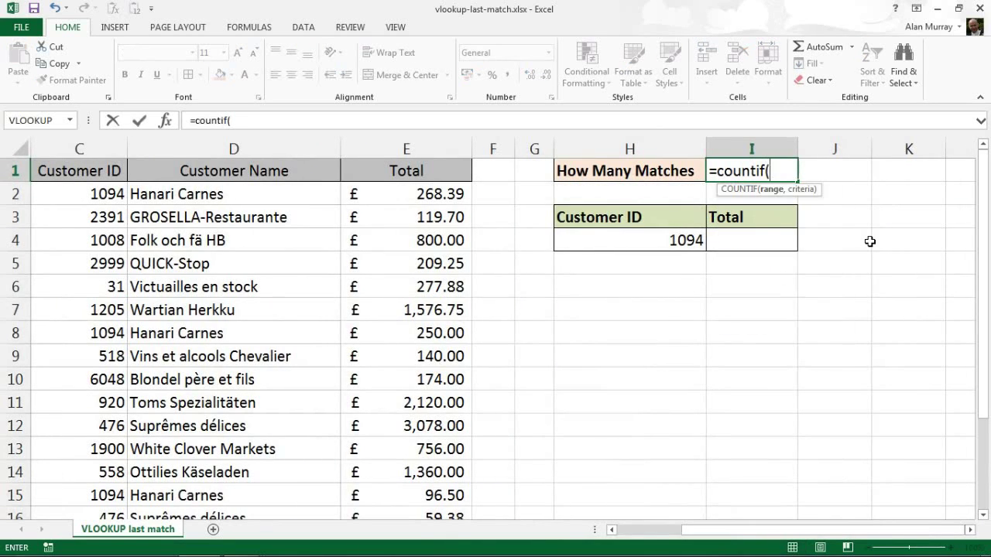
{"action": "left_click", "coordinate": [88, 148]}
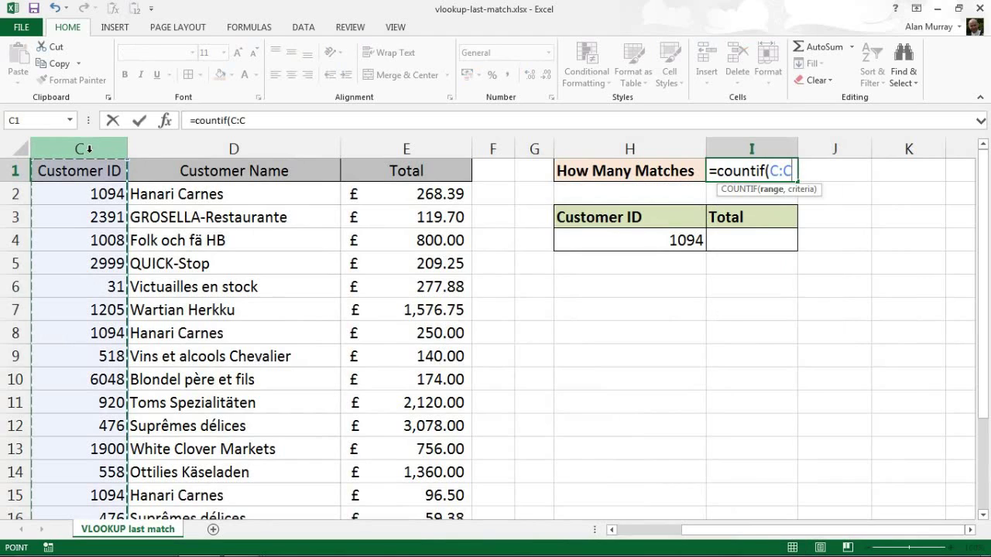
{"action": "type", "text": ","}
{"action": "left_click", "coordinate": [615, 241]}
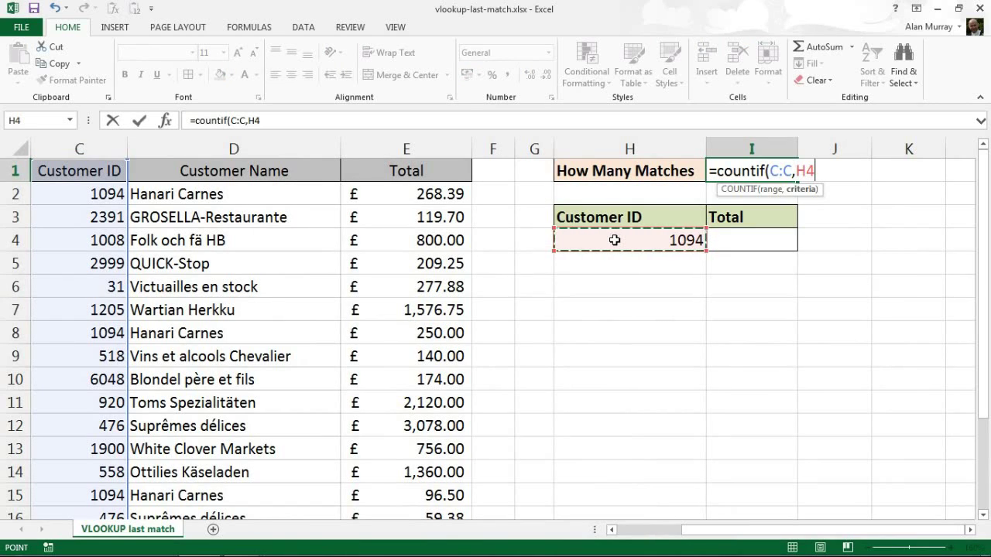
{"action": "type", "text": ")"}
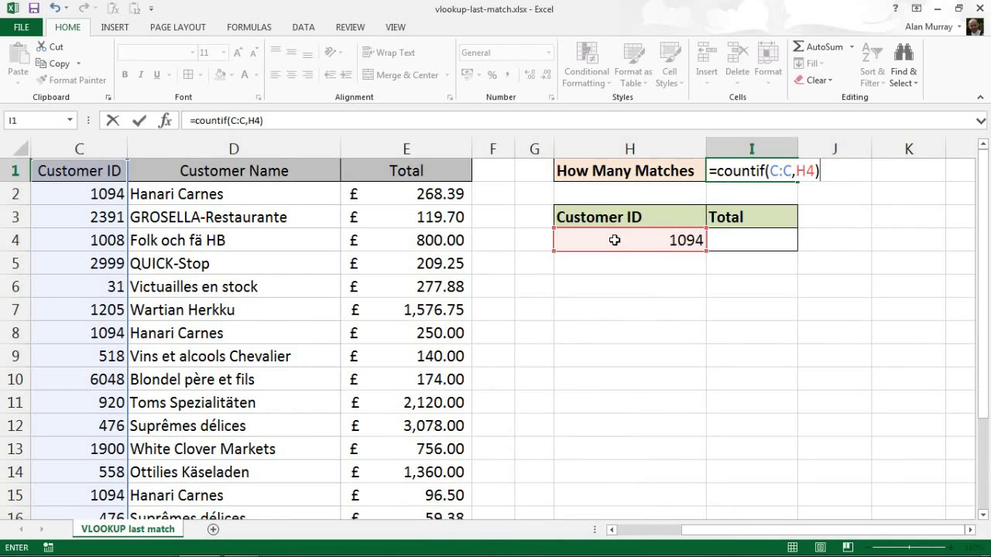
{"action": "key", "text": "Return"}
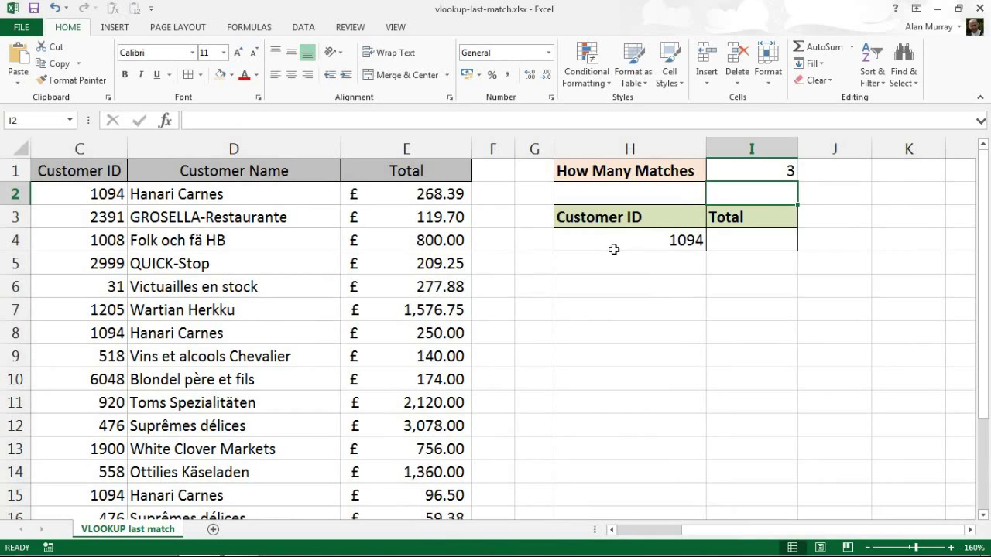
{"action": "left_click", "coordinate": [765, 171]}
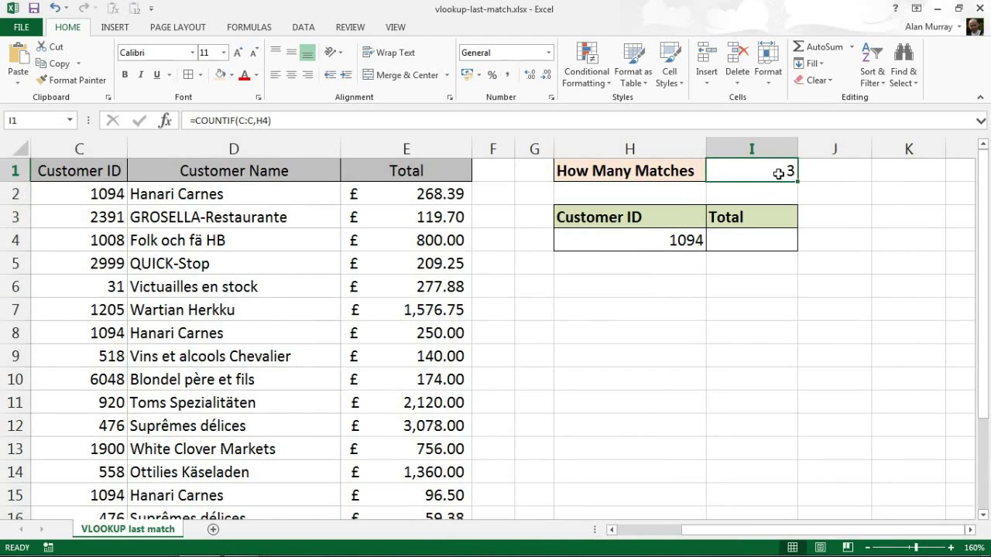
{"action": "left_click", "coordinate": [691, 531]}
{"action": "left_click_drag", "start_coordinate": [691, 531], "coordinate": [622, 531]}
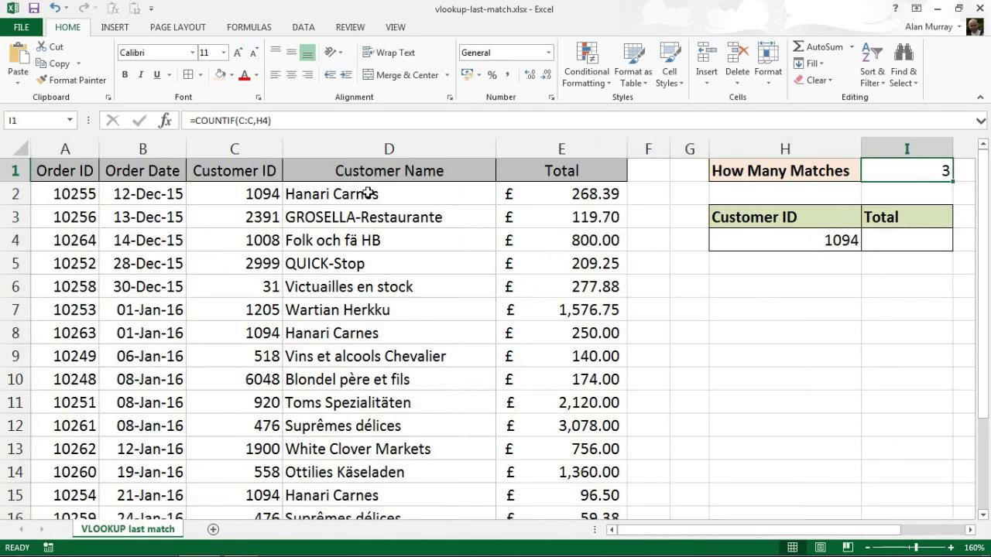
{"action": "left_click_drag", "start_coordinate": [259, 194], "coordinate": [264, 376]}
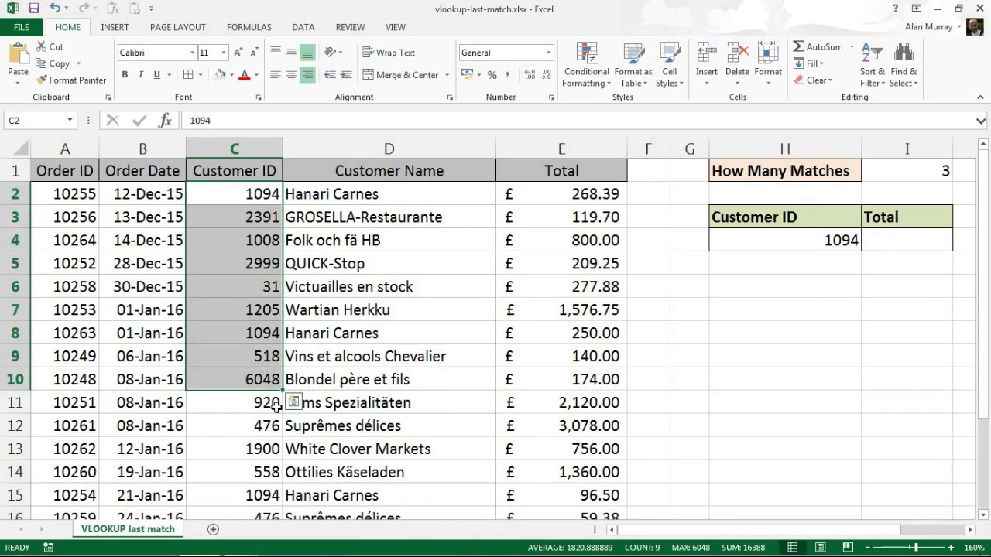
{"action": "left_click", "coordinate": [348, 358]}
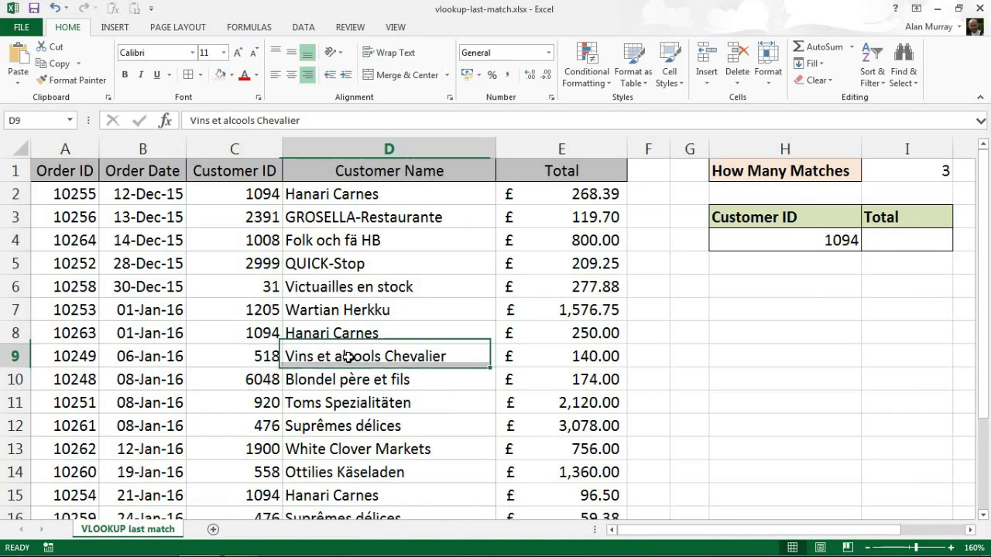
- Insert a blank column D before the Customer Name column
{"action": "left_click", "coordinate": [331, 139]}
{"action": "right_click", "coordinate": [332, 139]}
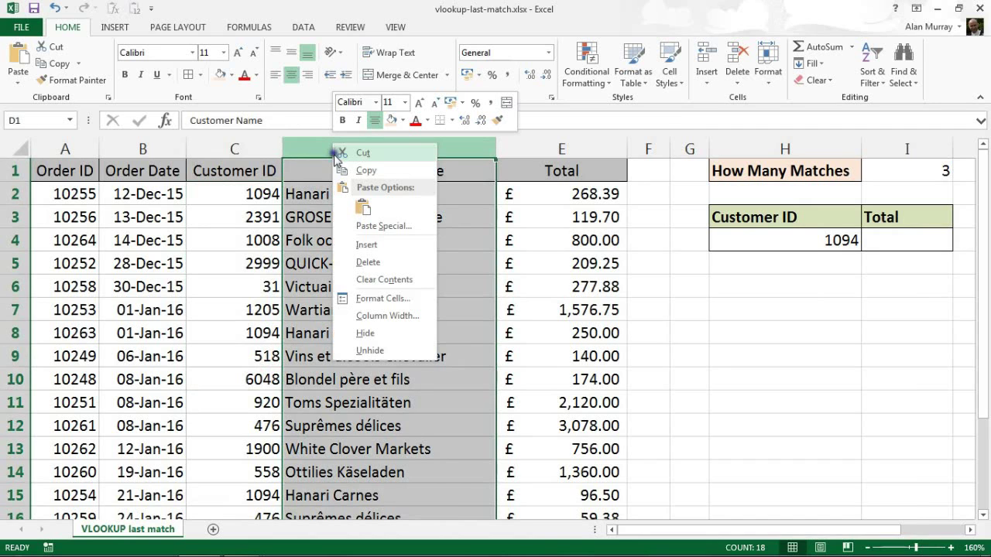
{"action": "left_click", "coordinate": [360, 246]}
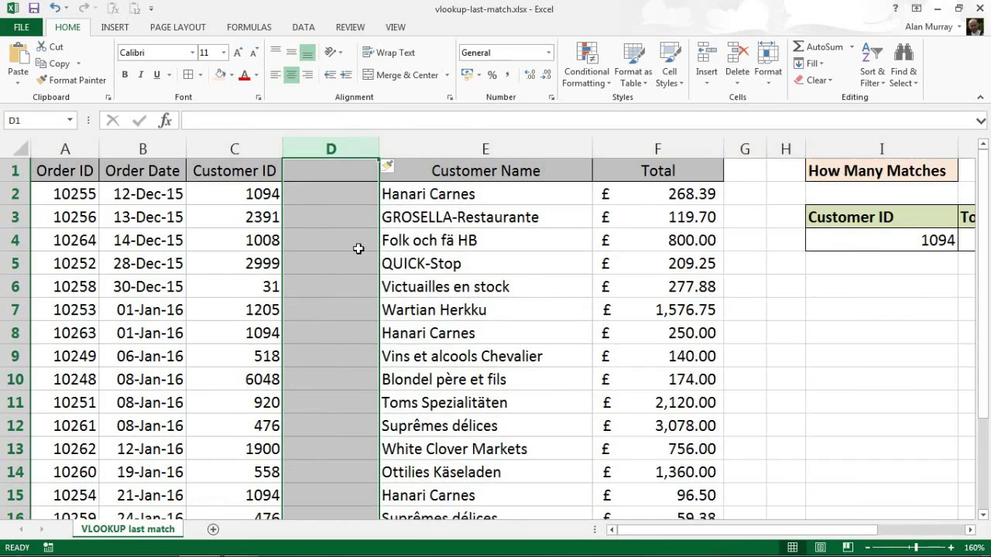
- Give the new column D the header 'ID&Instance' in D1
{"action": "left_click", "coordinate": [353, 174]}
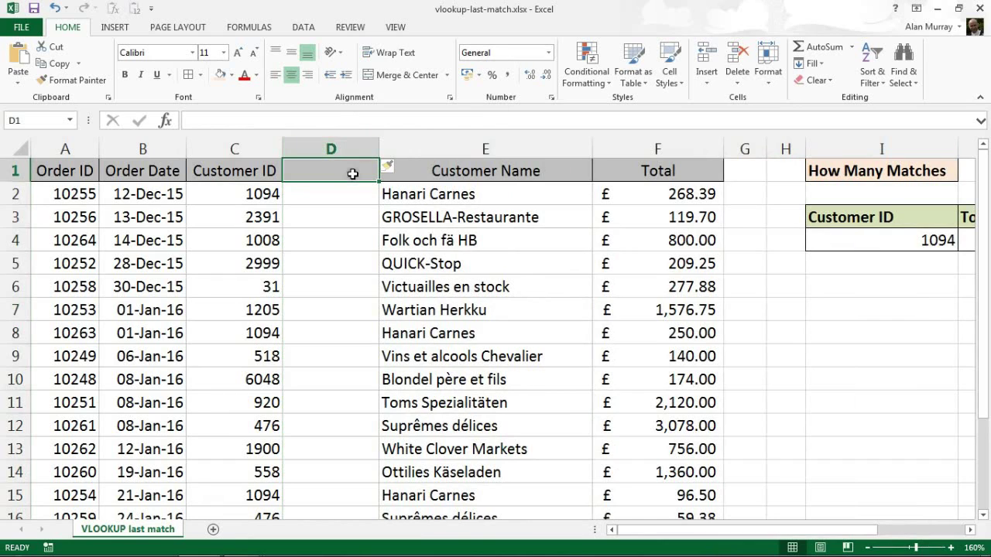
{"action": "type", "text": "IF"}
{"action": "key", "text": "BackSpace"}
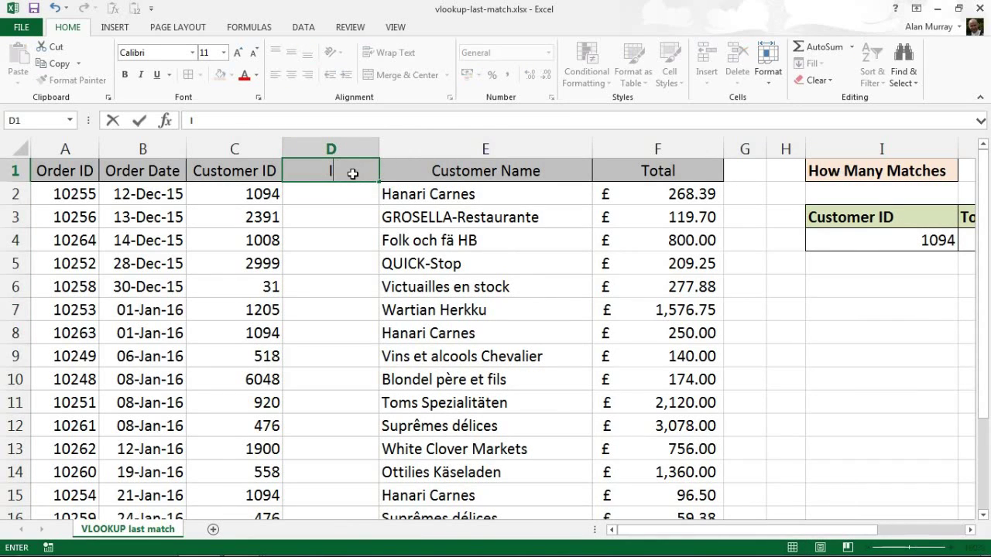
{"action": "type", "text": "D&"}
{"action": "key", "text": "Return"}
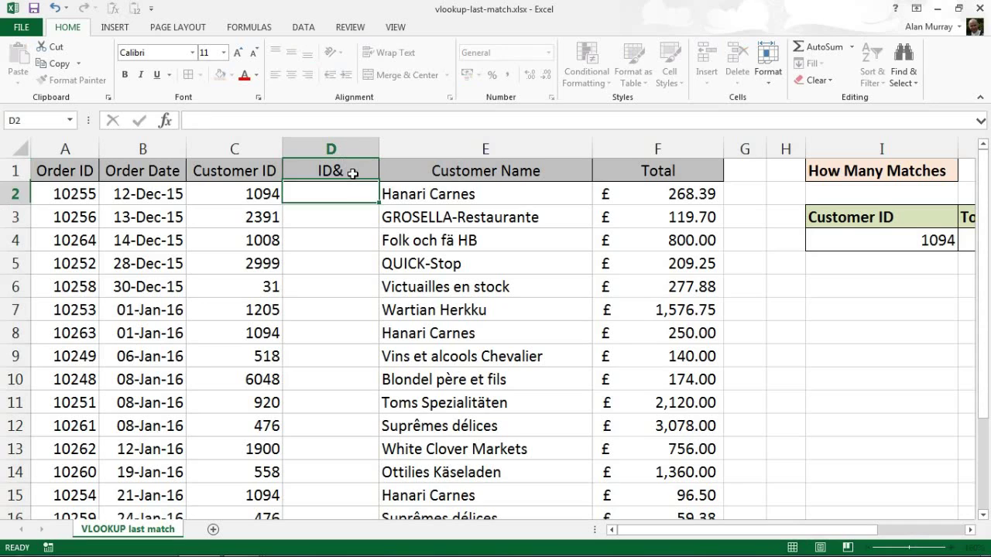
{"action": "double_click", "coordinate": [353, 174]}
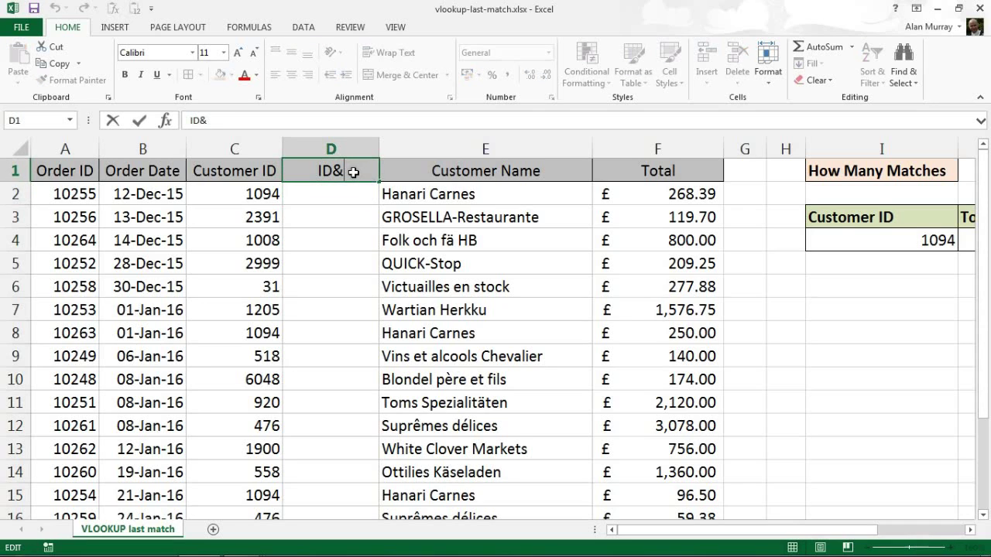
{"action": "type", "text": "Instance"}
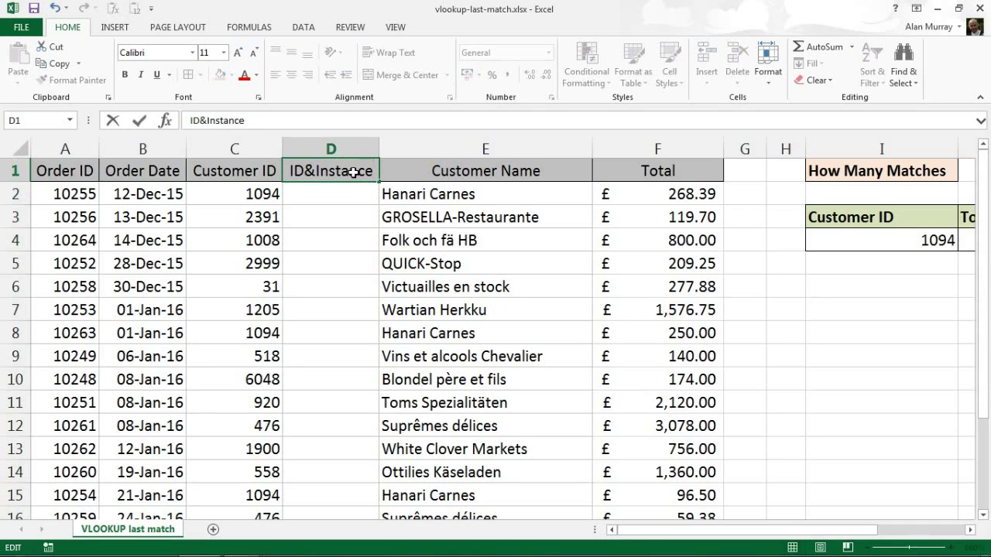
{"action": "key", "text": "Return"}
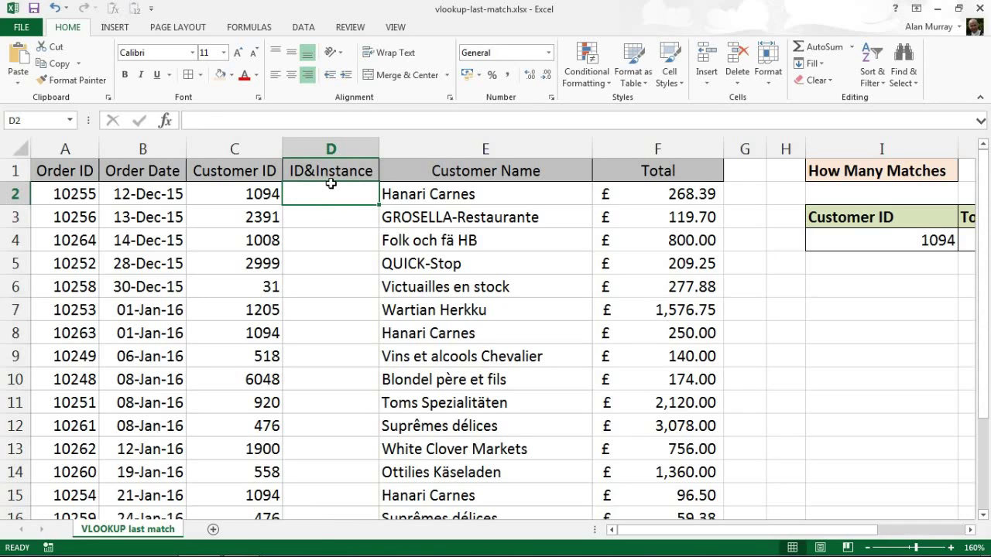
- Check customer 1094's repeat order rows, then select D2 for the helper formula
{"action": "left_click", "coordinate": [238, 194]}
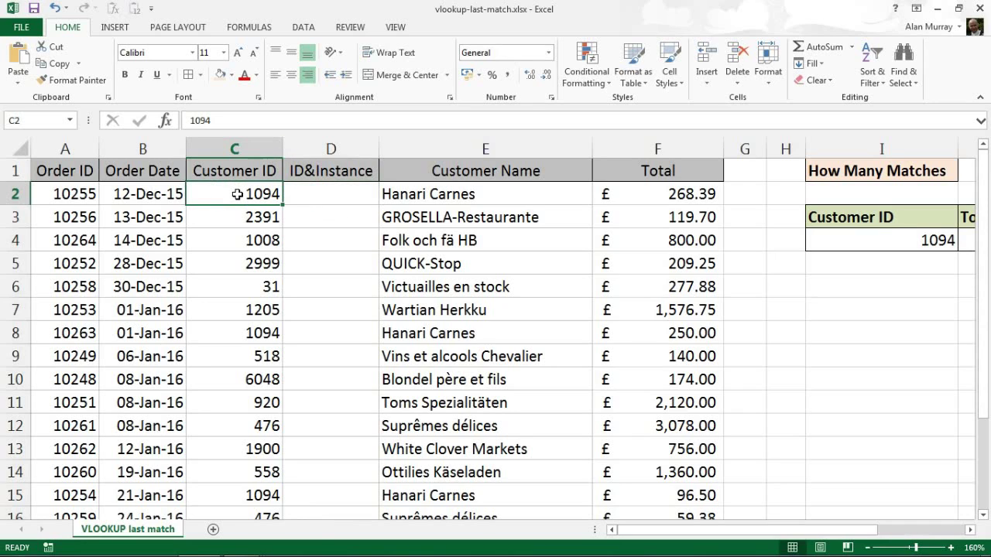
{"action": "left_click", "coordinate": [330, 196]}
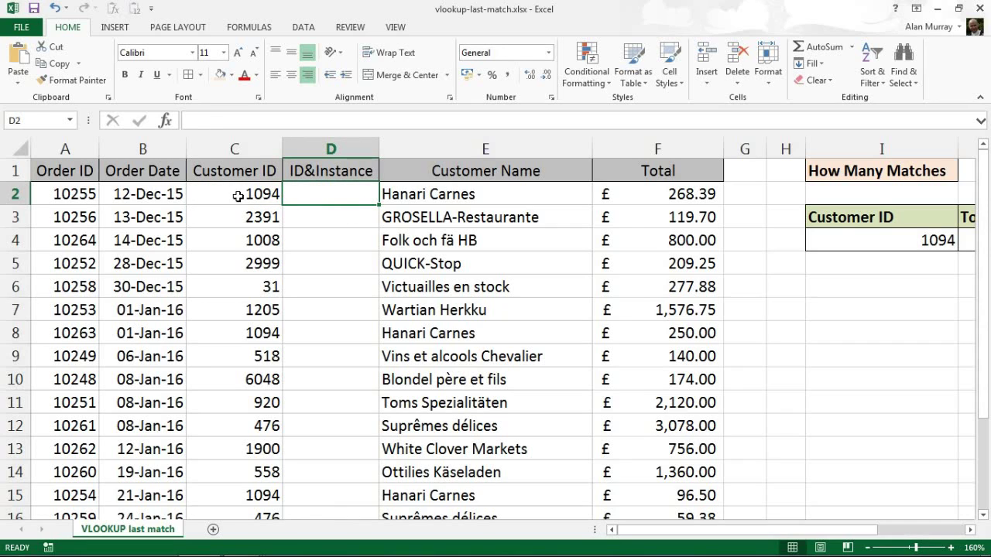
{"action": "left_click_drag", "start_coordinate": [237, 195], "coordinate": [433, 194]}
{"action": "left_click", "coordinate": [323, 196]}
{"action": "left_click", "coordinate": [354, 222]}
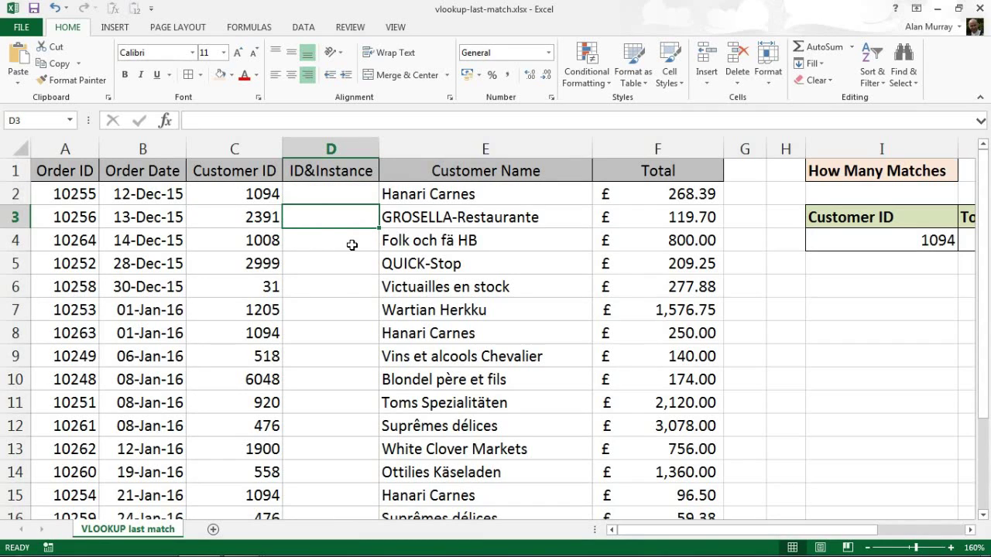
{"action": "left_click_drag", "start_coordinate": [266, 329], "coordinate": [381, 331]}
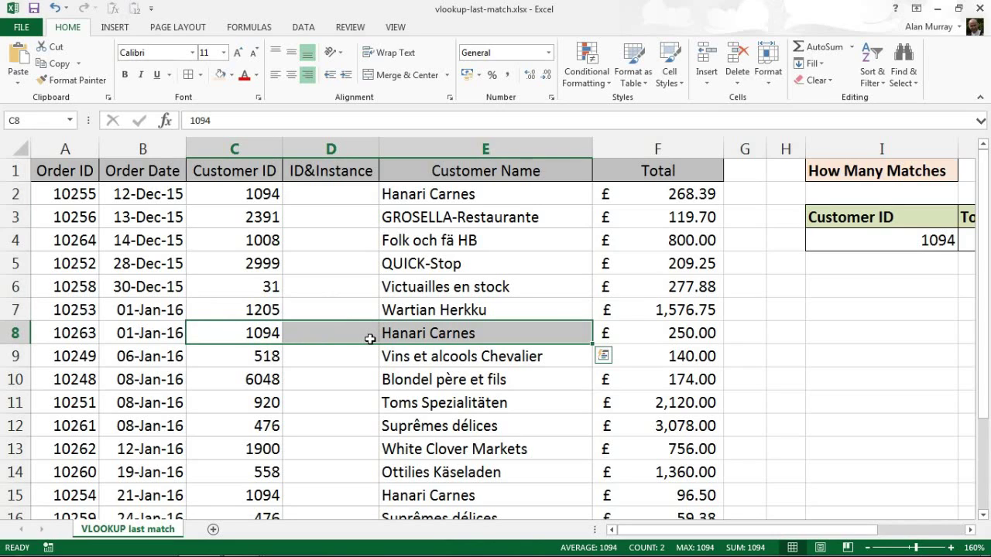
{"action": "left_click", "coordinate": [467, 291]}
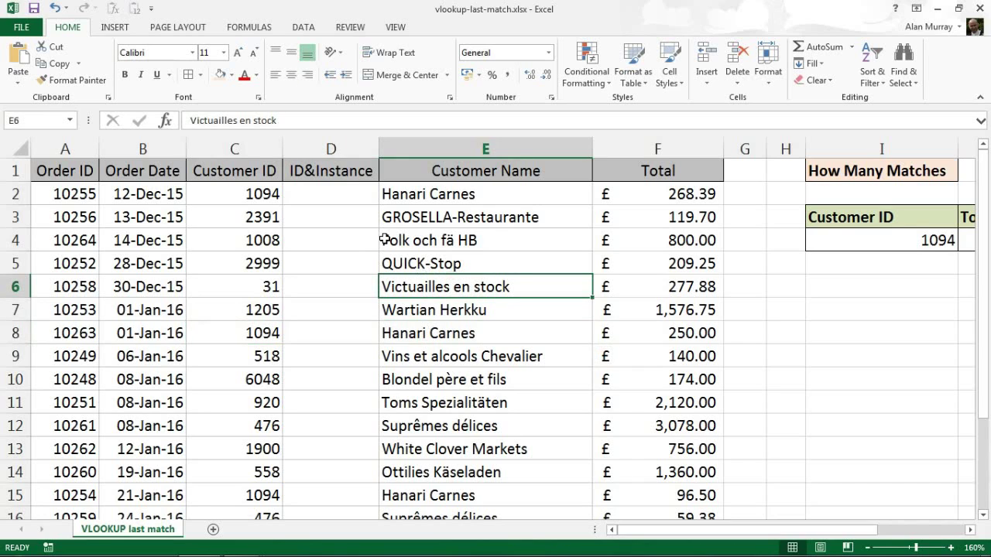
{"action": "left_click", "coordinate": [353, 197]}
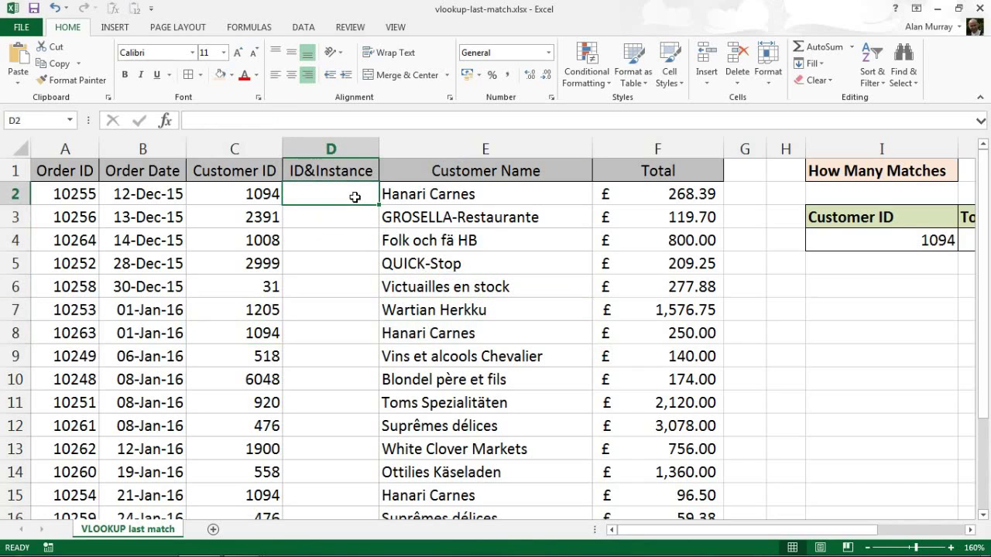
- Enter =C2&COUNTIF($C$2:C2,C2) in D2 with an absolute range start, showing 10941
{"action": "type", "text": "="}
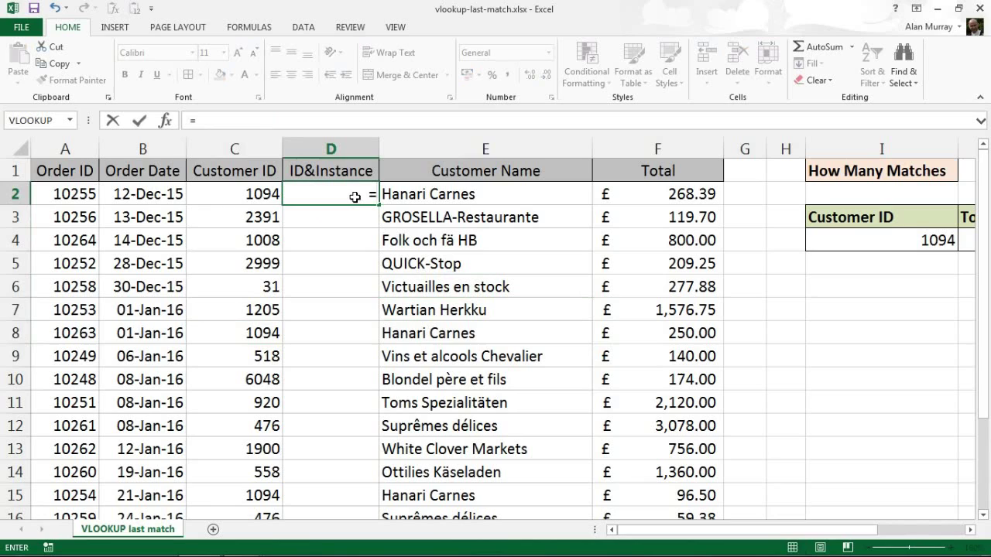
{"action": "left_click", "coordinate": [261, 193]}
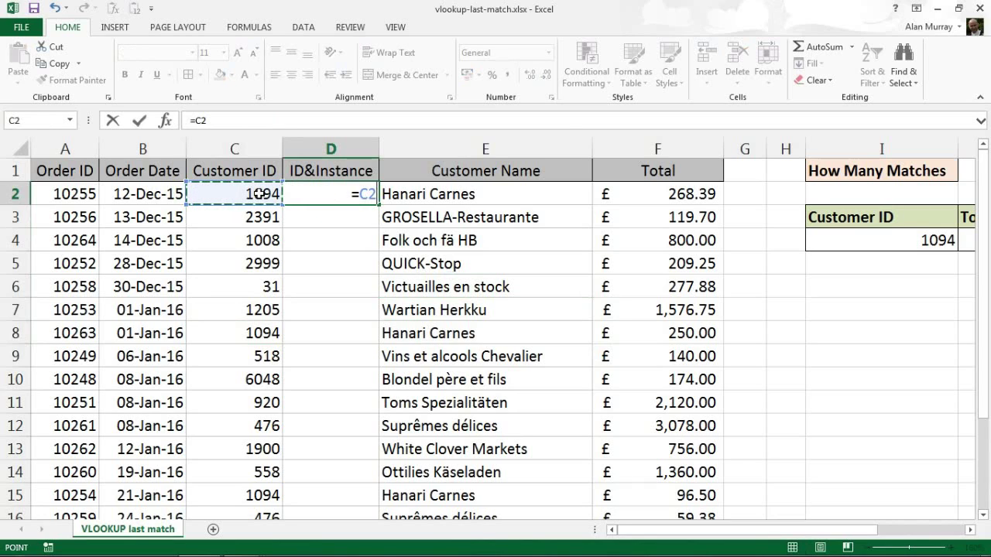
{"action": "type", "text": "&"}
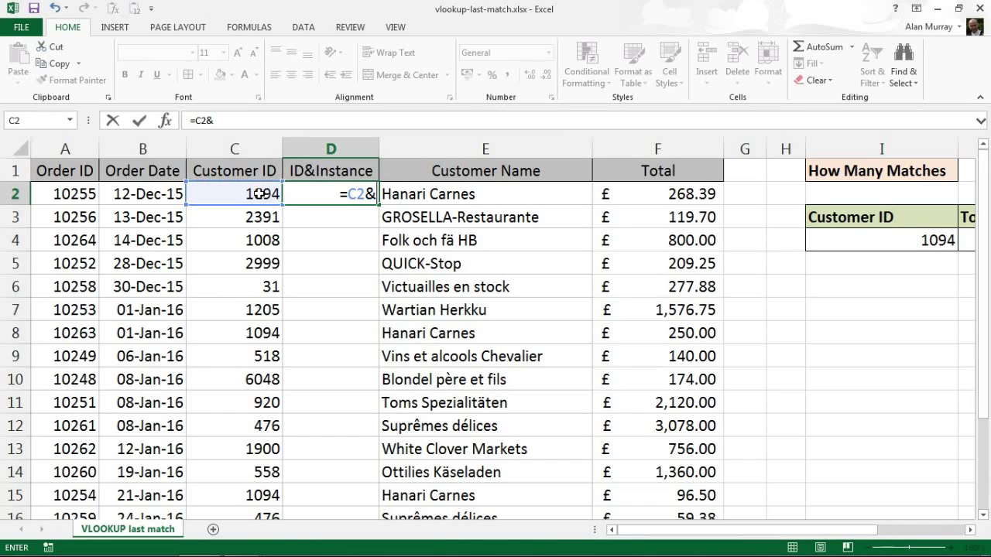
{"action": "type", "text": "countif"}
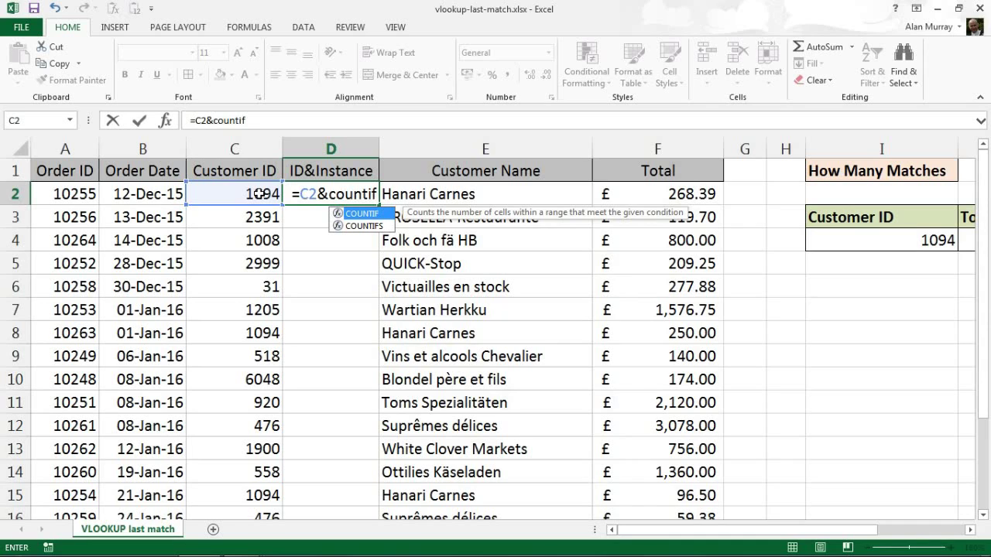
{"action": "type", "text": "("}
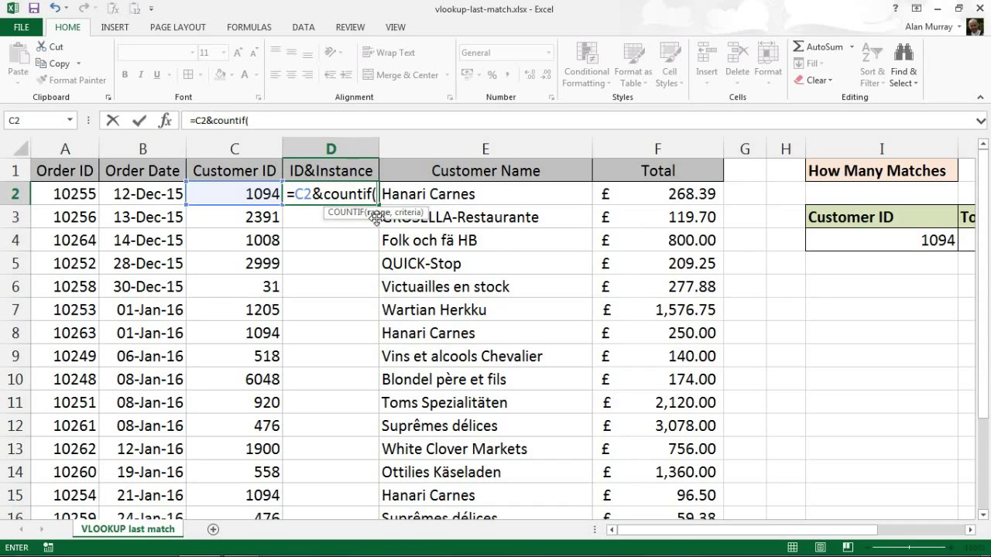
{"action": "type", "text": "C2"}
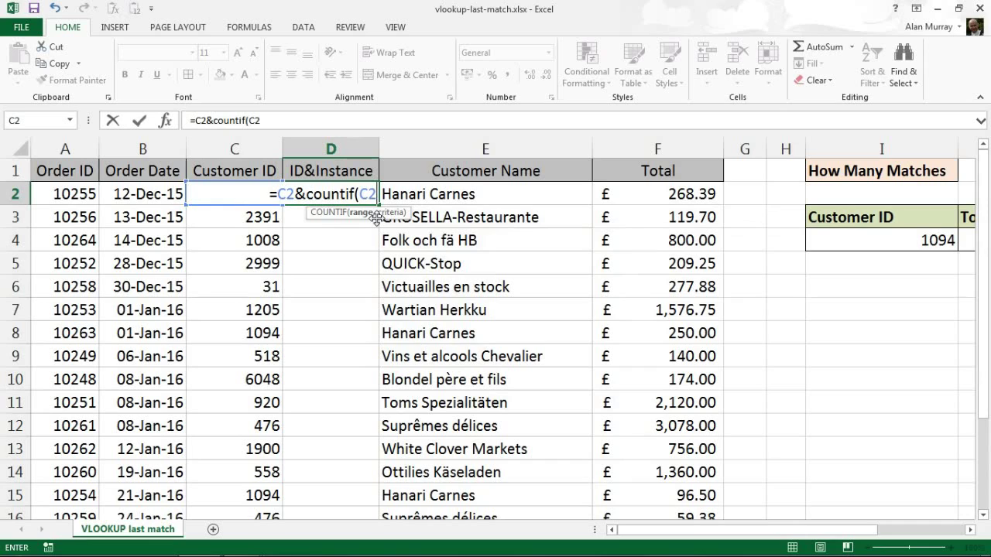
{"action": "key", "text": "F4"}
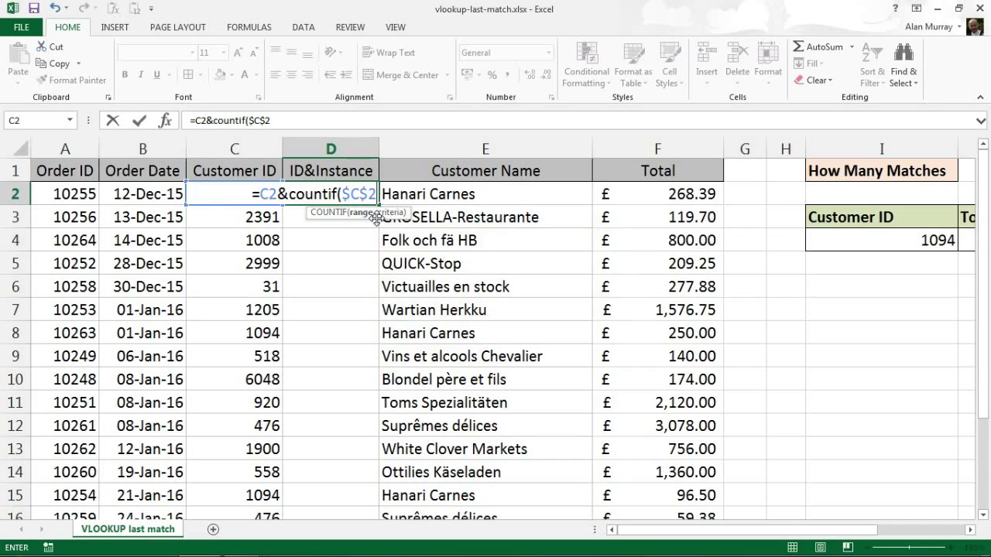
{"action": "type", "text": ":"}
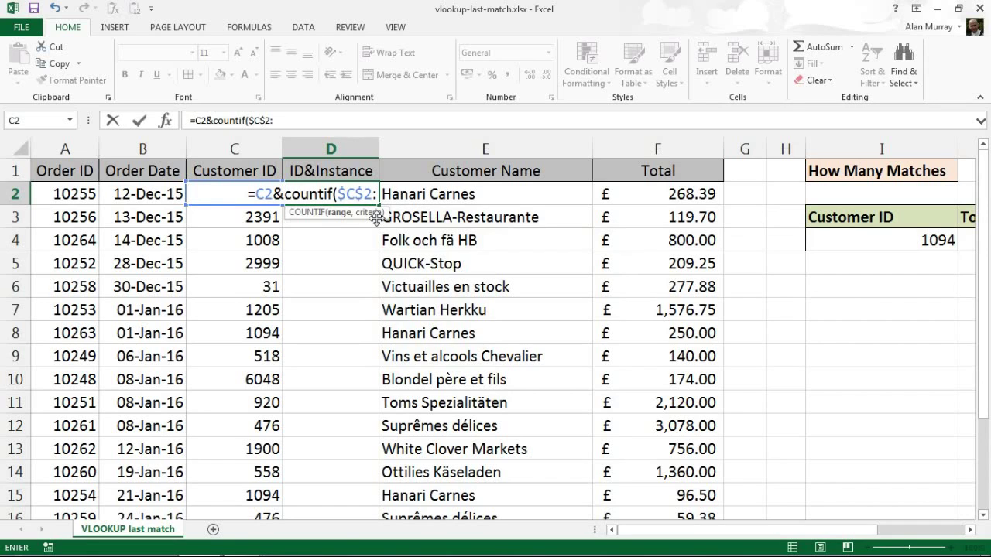
{"action": "type", "text": "C"}
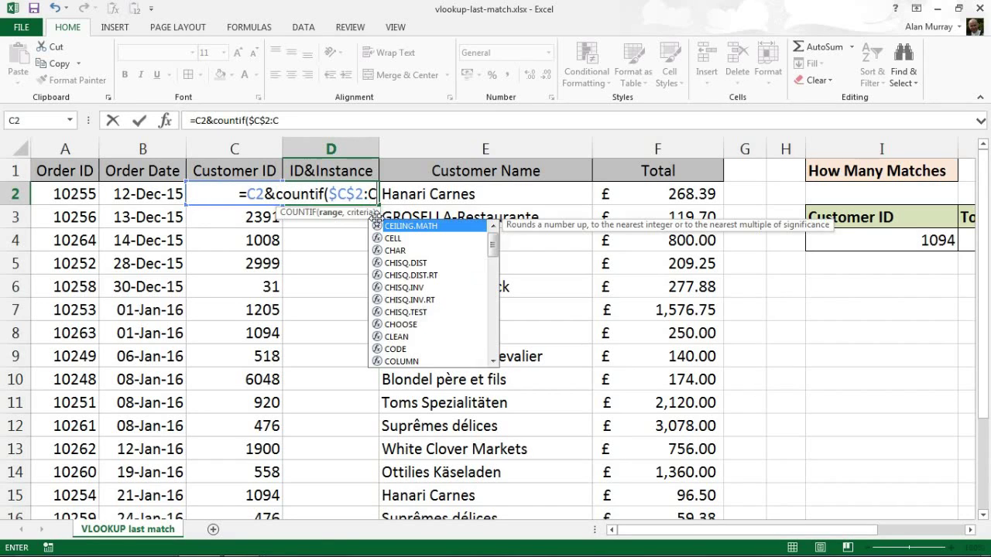
{"action": "type", "text": "2"}
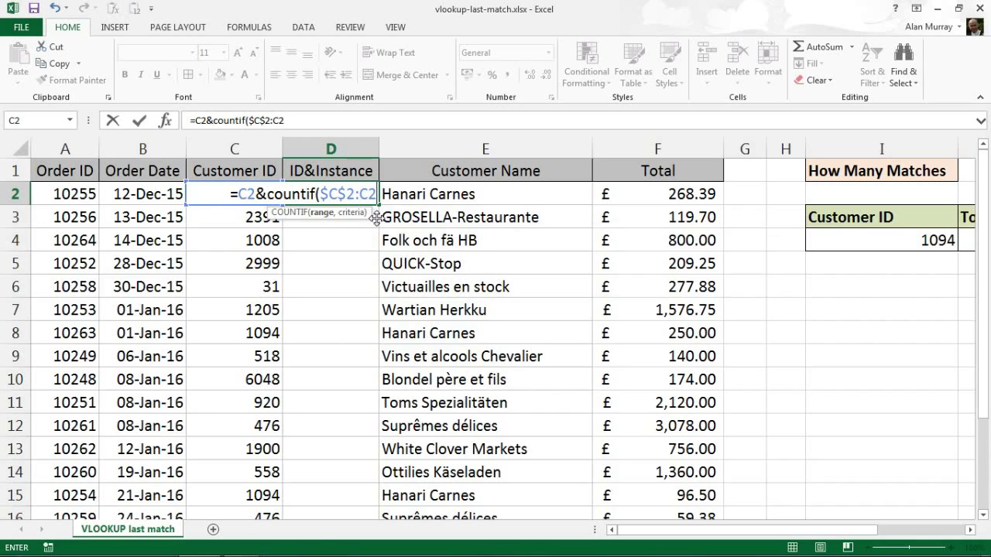
{"action": "left_click_drag", "start_coordinate": [320, 193], "coordinate": [363, 194]}
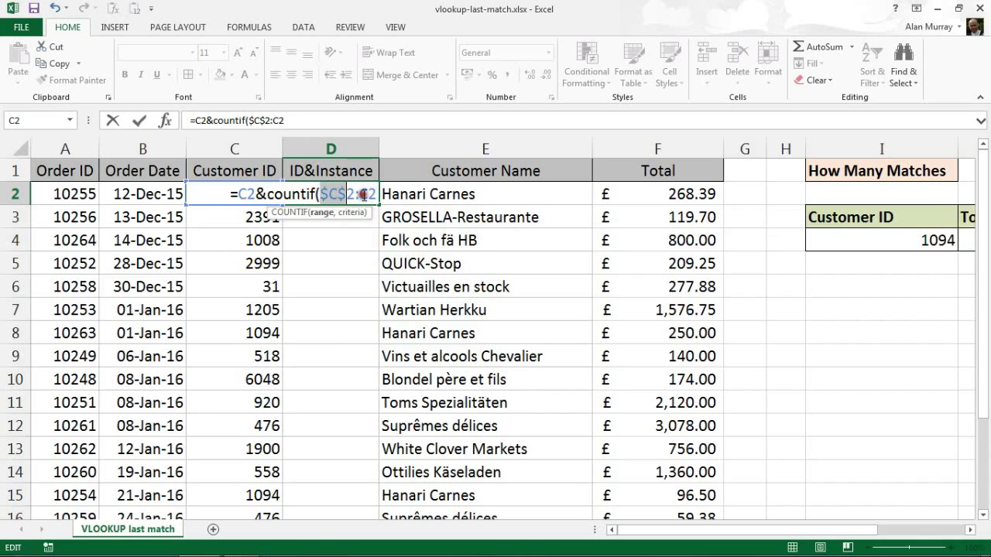
{"action": "left_click", "coordinate": [363, 195]}
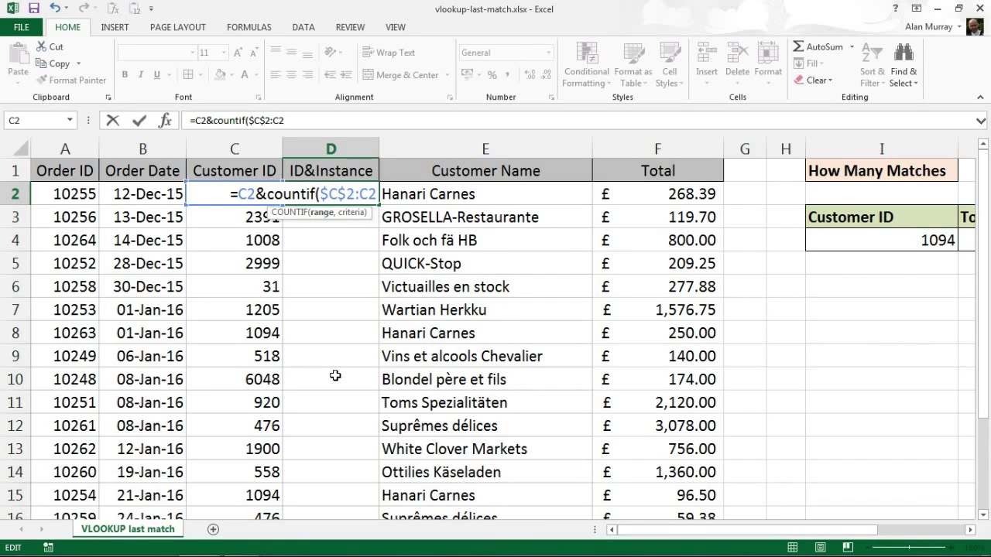
{"action": "type", "text": ","}
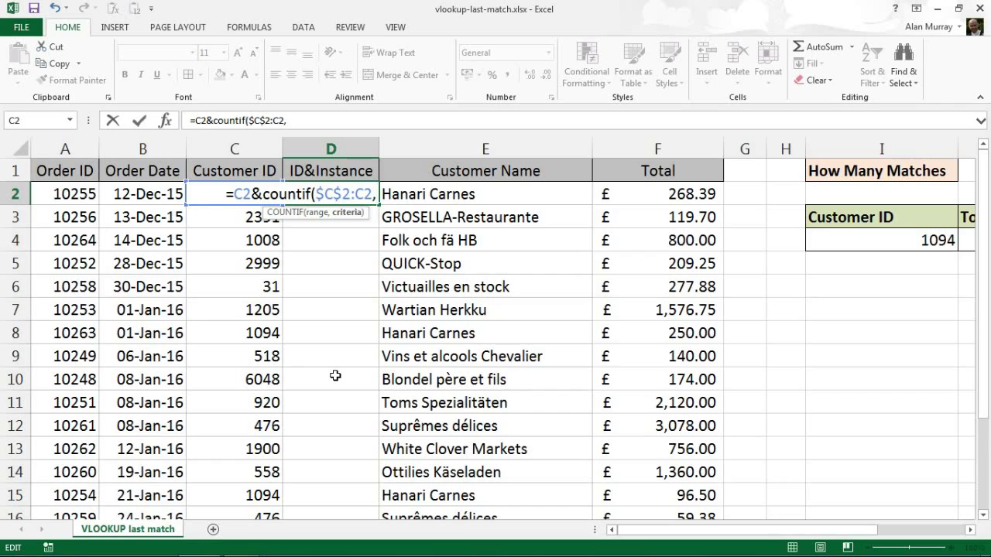
{"action": "type", "text": "C2"}
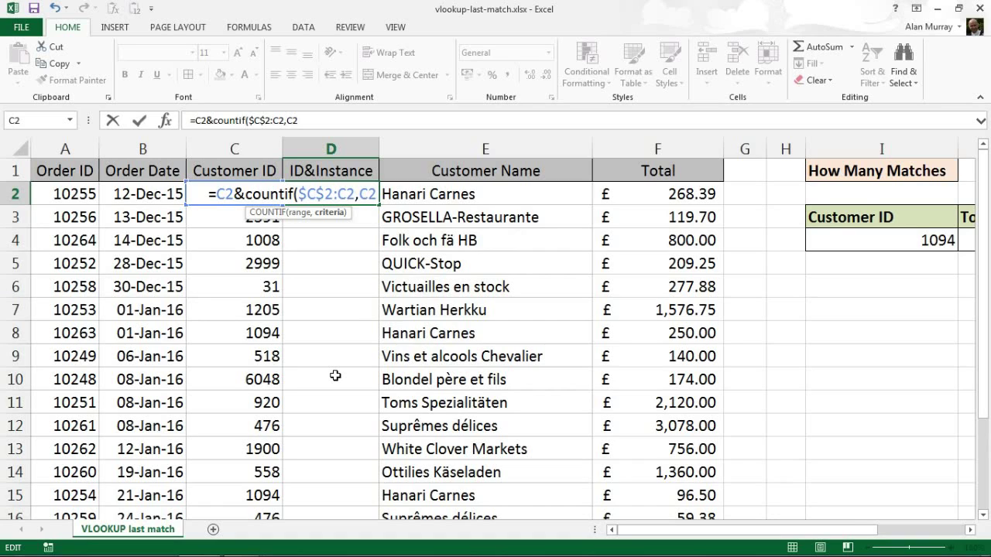
{"action": "type", "text": ")"}
{"action": "key", "text": "Return"}
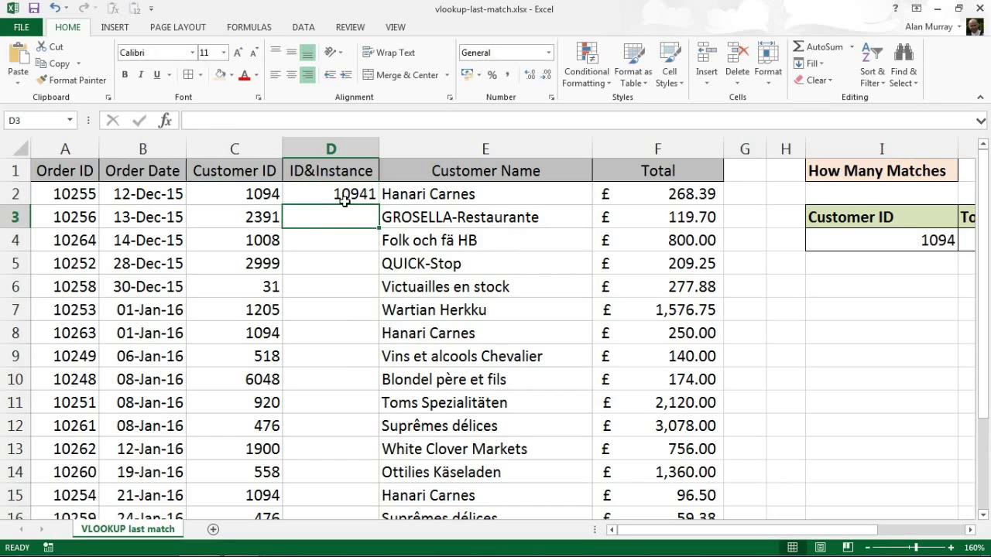
- Fill the D2 formula down column D to the last order, giving keys like 10942 and 10943
{"action": "left_click", "coordinate": [368, 199]}
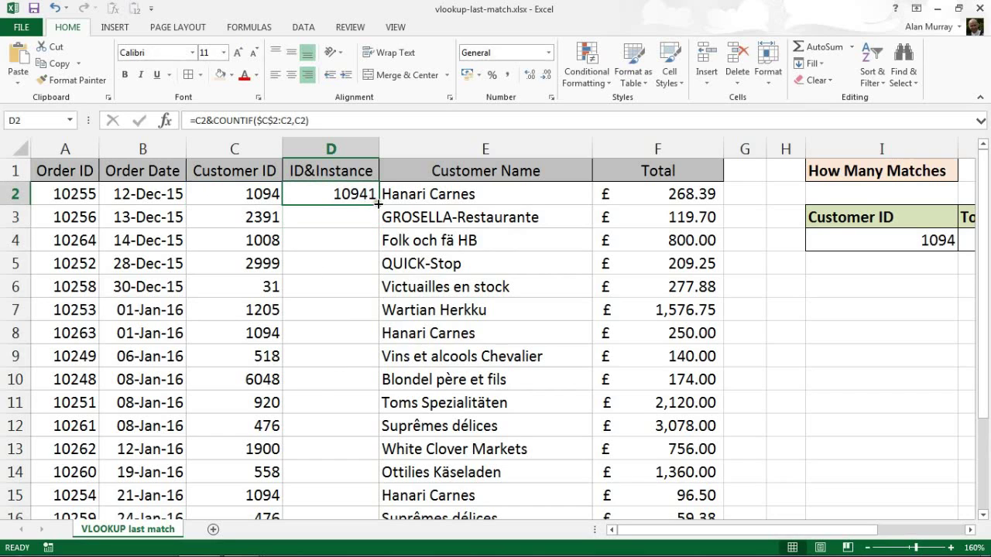
{"action": "left_click_drag", "start_coordinate": [374, 200], "coordinate": [376, 339]}
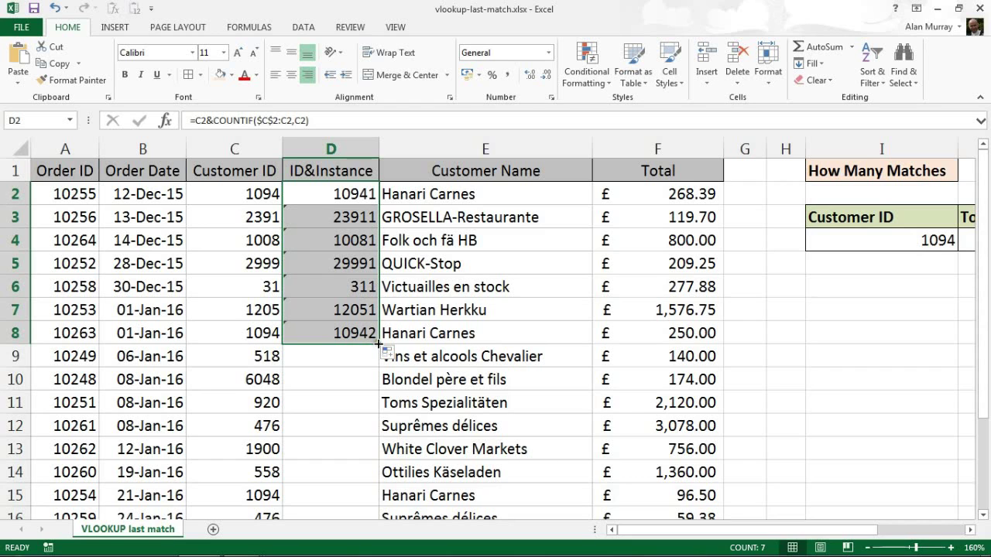
{"action": "double_click", "coordinate": [379, 344]}
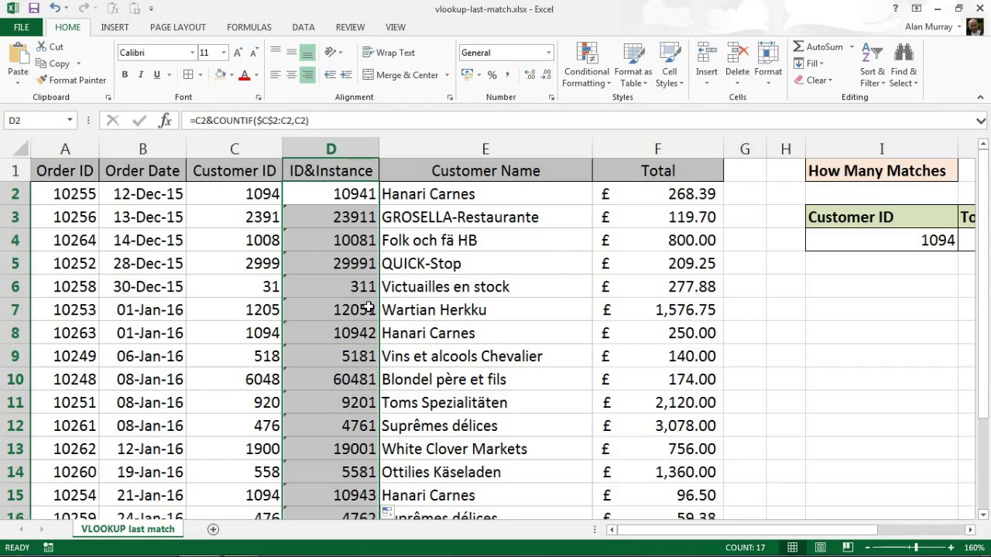
{"action": "scroll", "coordinate": [369, 308], "scroll_direction": "down", "scroll_amount": 1}
{"action": "left_click_drag", "start_coordinate": [330, 192], "coordinate": [301, 480]}
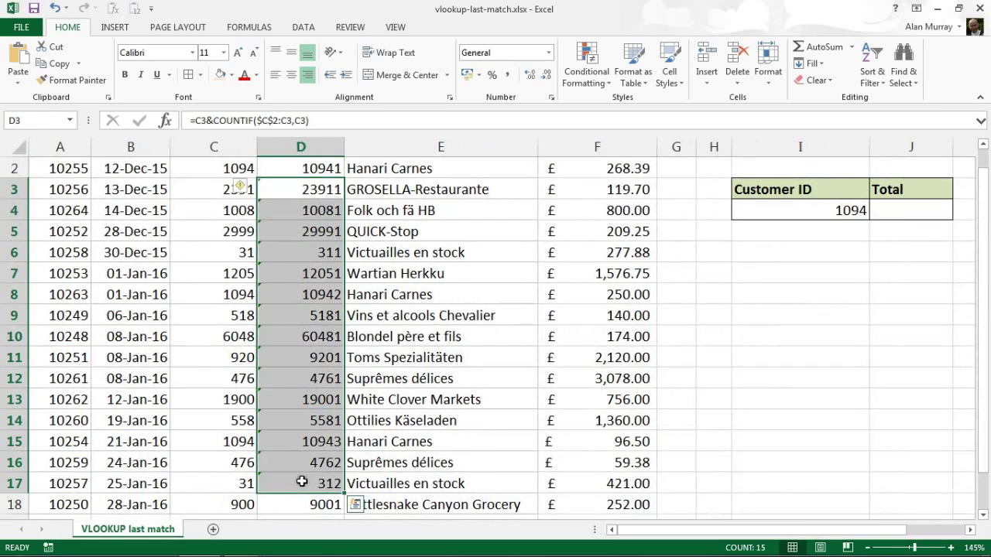
- Ignore the omitted-adjacent-cells warning on the selected ID&Instance cells
{"action": "left_click", "coordinate": [240, 186]}
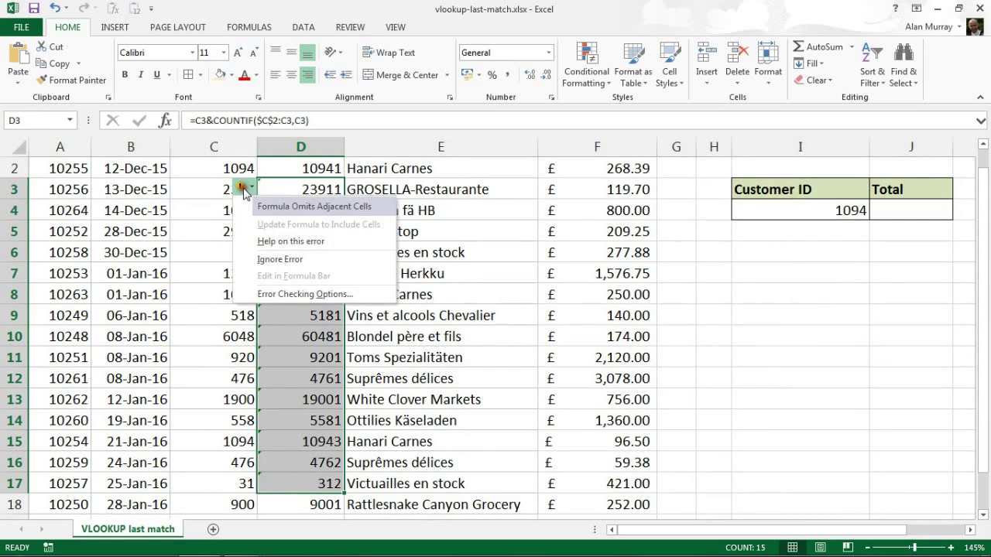
{"action": "left_click", "coordinate": [304, 259]}
{"action": "left_click", "coordinate": [304, 260]}
- Review D2's formula and its expanding $C$2:C2 range, keeping it unchanged
{"action": "scroll", "coordinate": [306, 262], "scroll_direction": "up", "scroll_amount": 1}
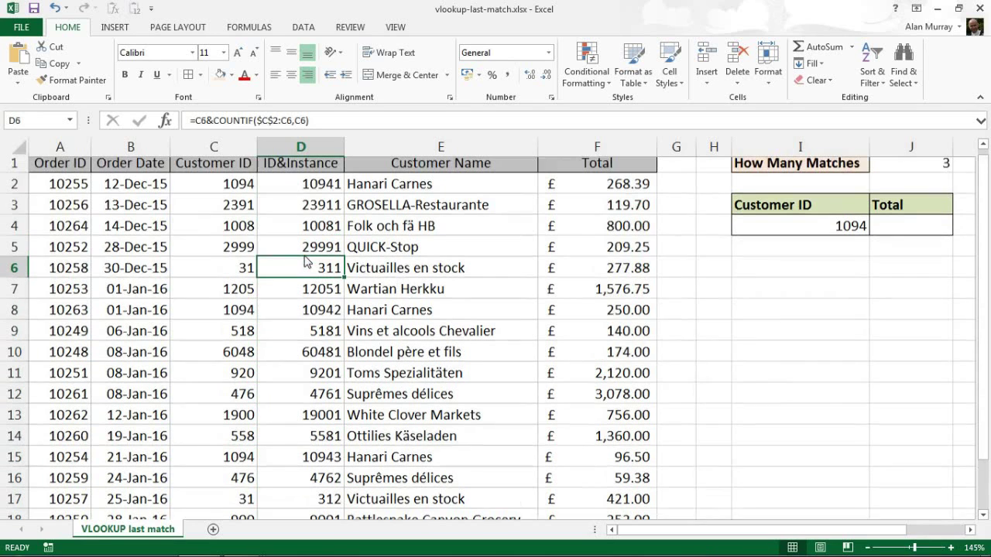
{"action": "double_click", "coordinate": [306, 186]}
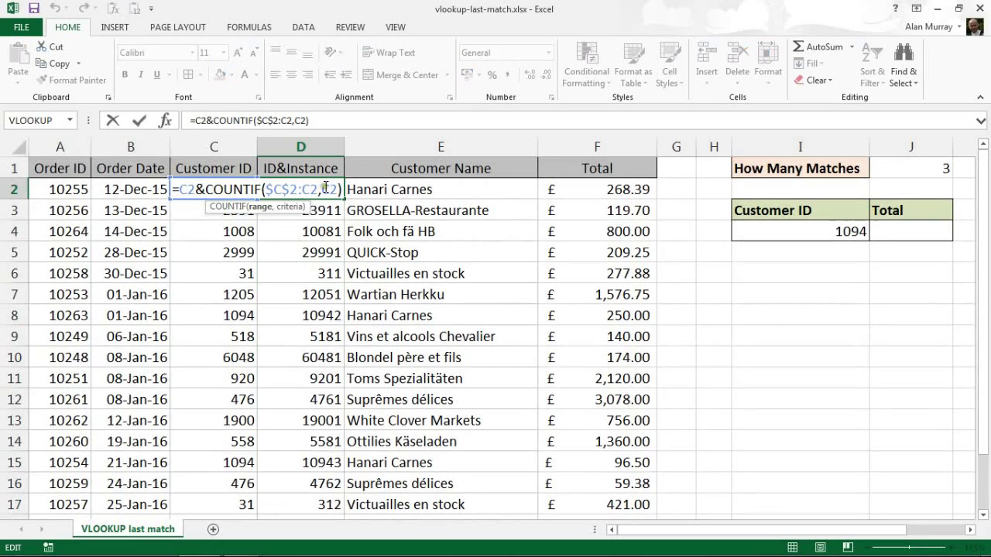
{"action": "left_click_drag", "start_coordinate": [319, 189], "coordinate": [311, 190]}
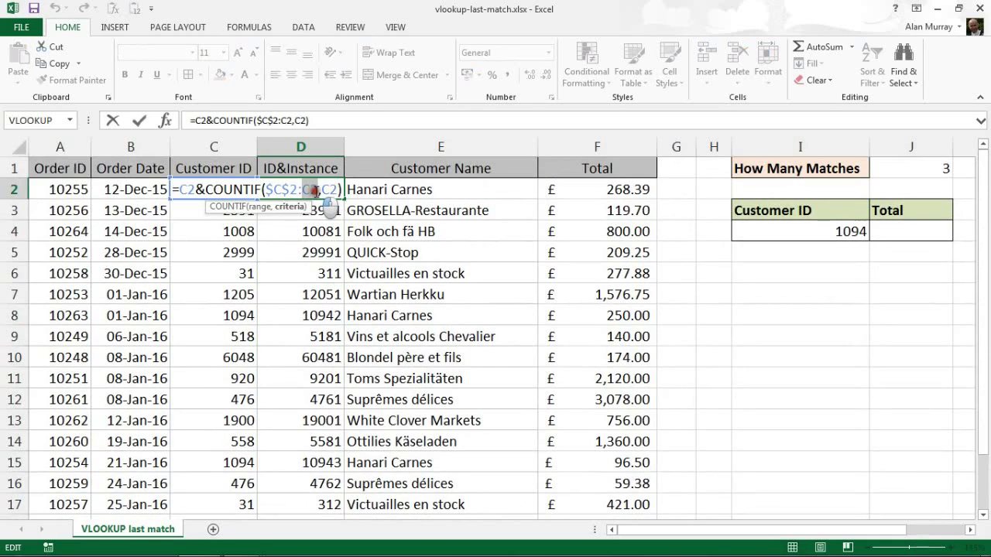
{"action": "key", "text": "ctrl+Return"}
{"action": "left_click", "coordinate": [348, 259]}
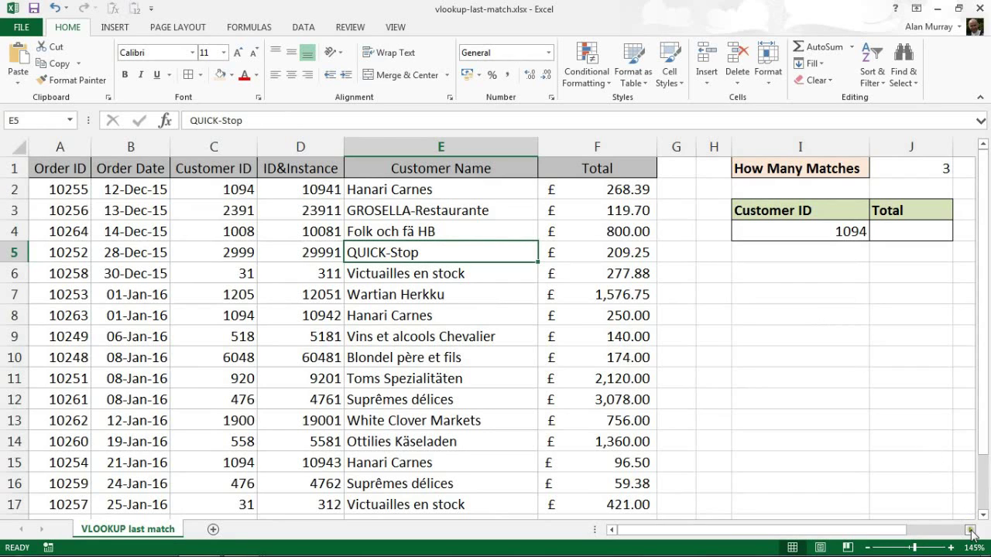
- Start =VLOOKUP(I4&J1, in J4, joining the customer ID and match count as lookup value
{"action": "left_click_drag", "start_coordinate": [971, 532], "coordinate": [971, 533]}
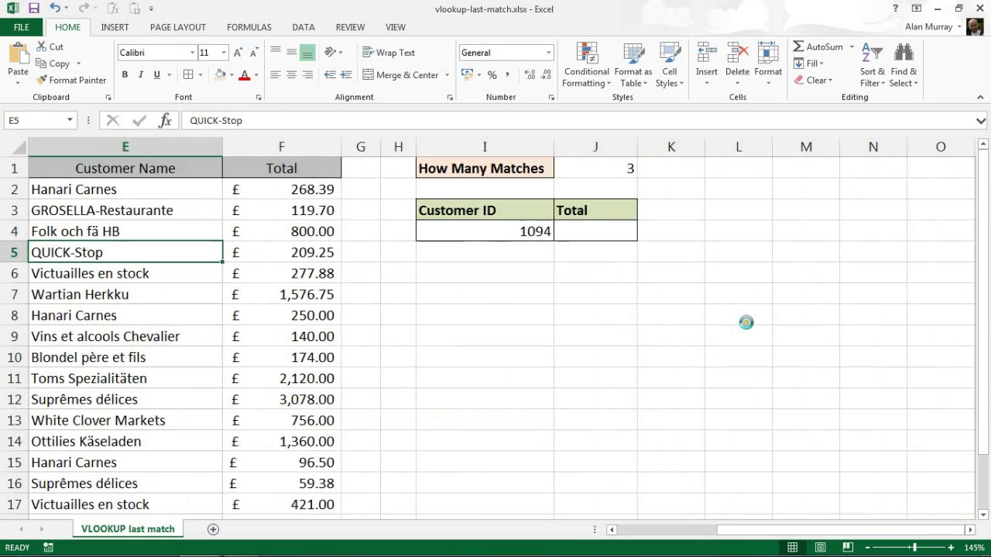
{"action": "scroll", "coordinate": [745, 322], "scroll_direction": "up", "scroll_amount": 5}
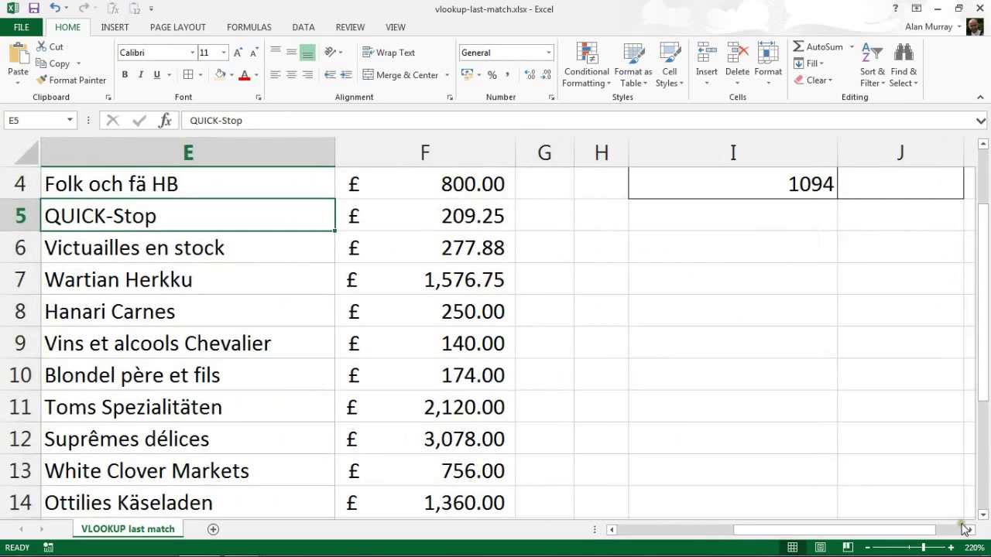
{"action": "left_click", "coordinate": [970, 531]}
{"action": "left_click", "coordinate": [969, 531]}
{"action": "scroll", "coordinate": [740, 367], "scroll_direction": "up", "scroll_amount": 1}
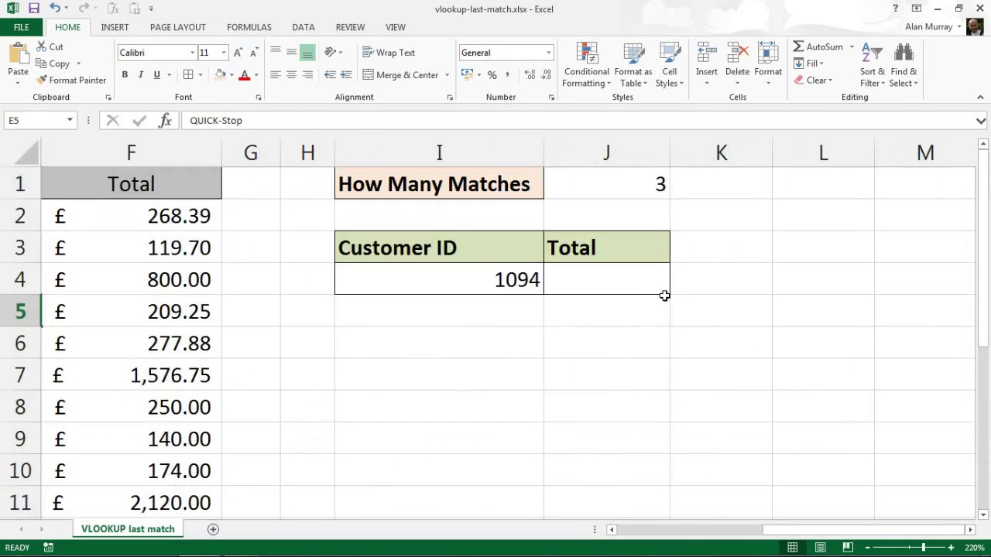
{"action": "left_click", "coordinate": [636, 288]}
{"action": "type", "text": "=c"}
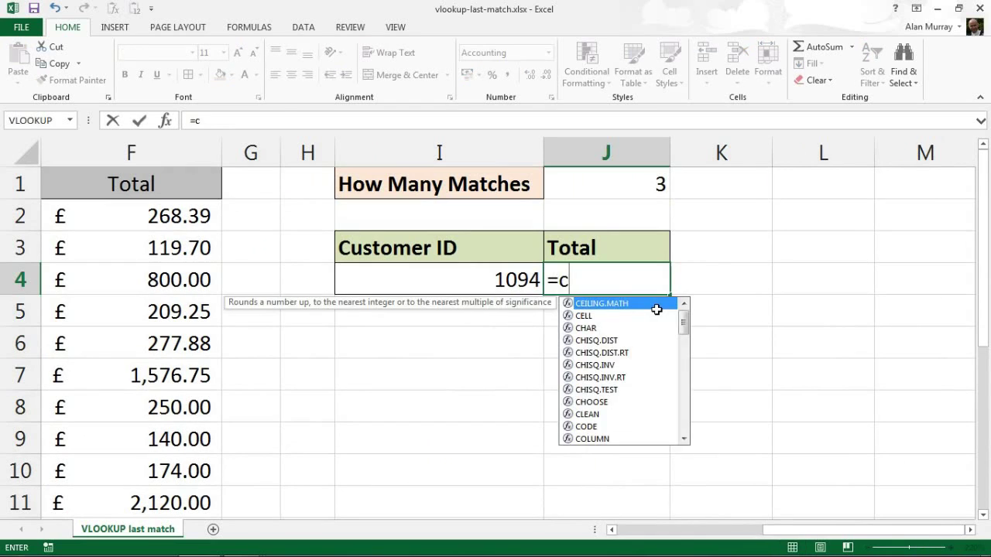
{"action": "key", "text": "BackSpace"}
{"action": "type", "text": "vl"}
{"action": "key", "text": "Tab"}
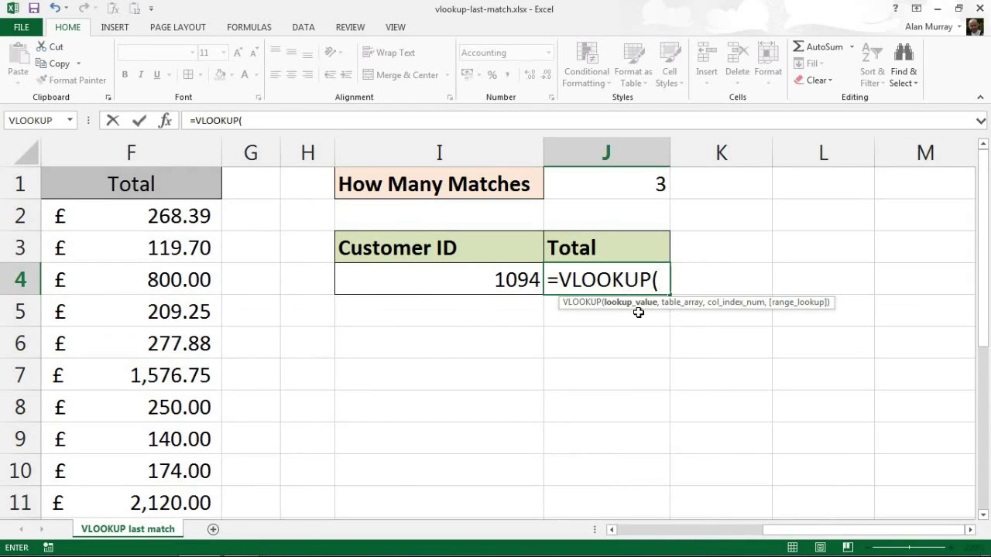
{"action": "left_click", "coordinate": [466, 282]}
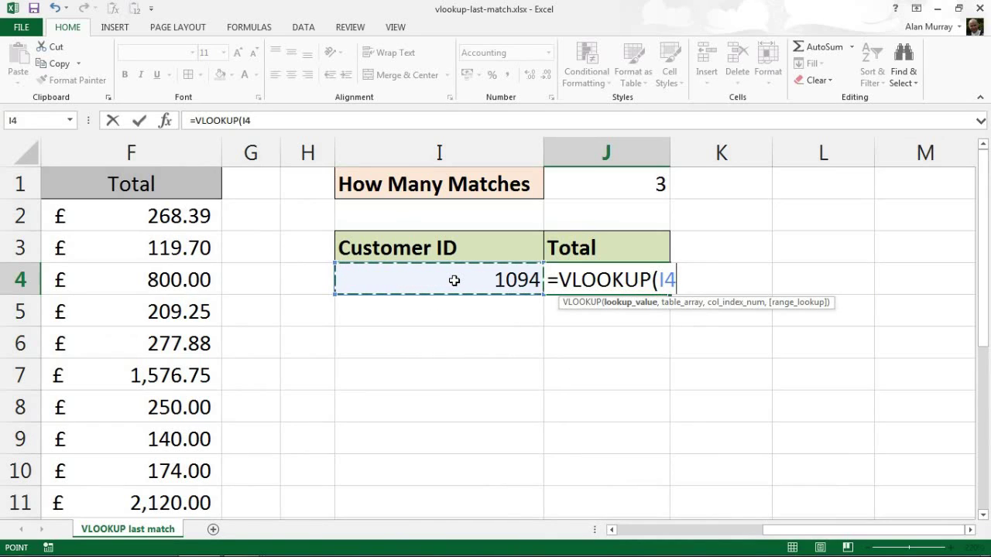
{"action": "type", "text": "&"}
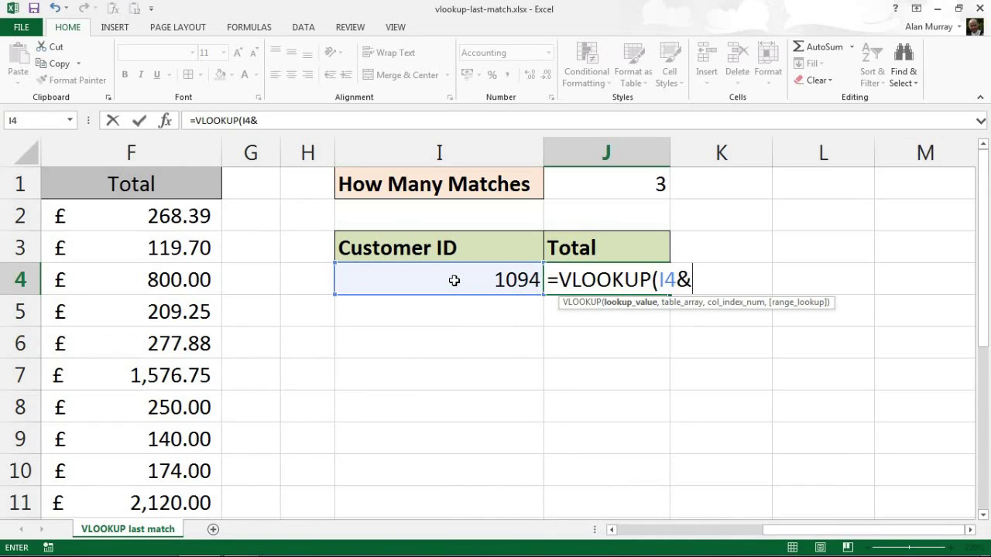
{"action": "left_click", "coordinate": [636, 181]}
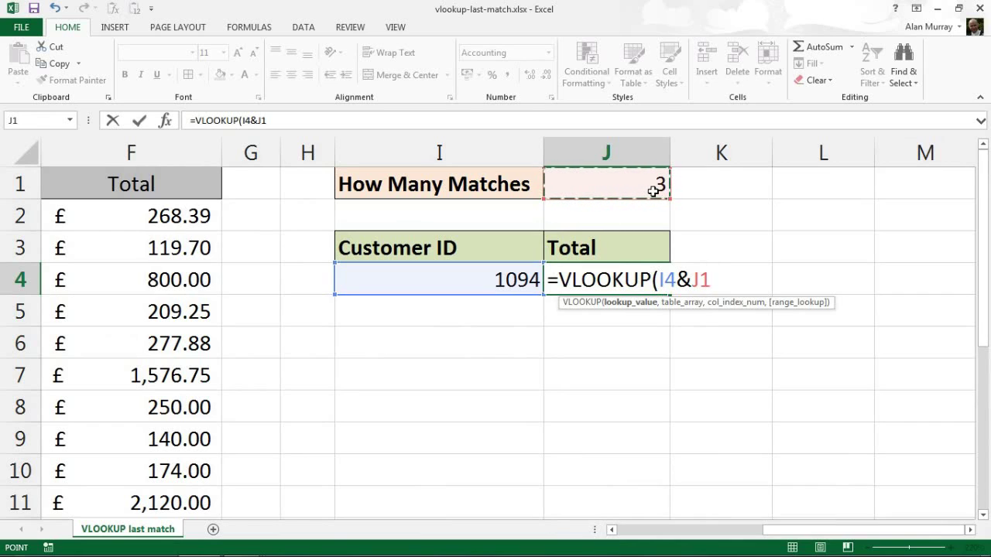
{"action": "type", "text": ","}
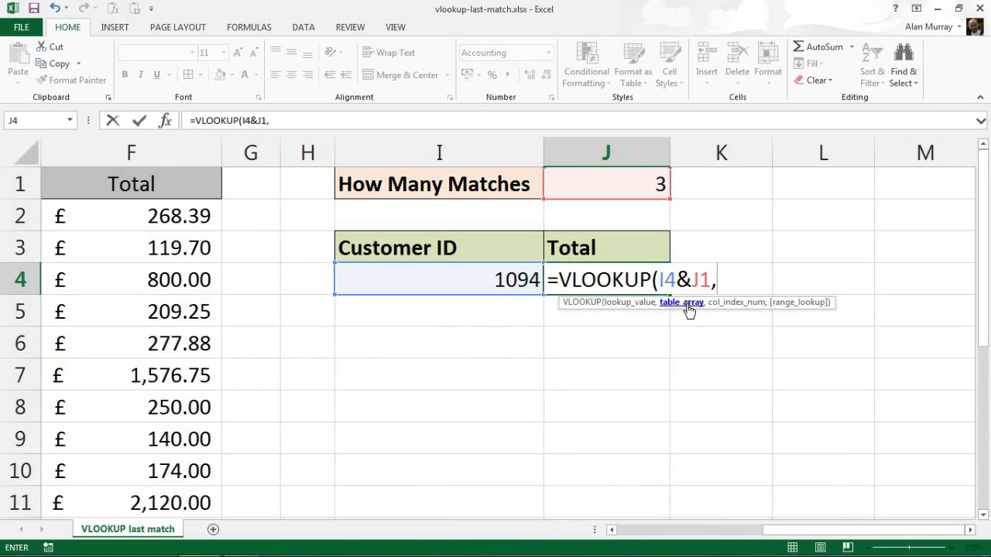
- Complete J4 as =VLOOKUP(I4&J1,D:F,3,false), returning £96.50 for customer 1094
{"action": "left_click_drag", "start_coordinate": [763, 531], "coordinate": [654, 528]}
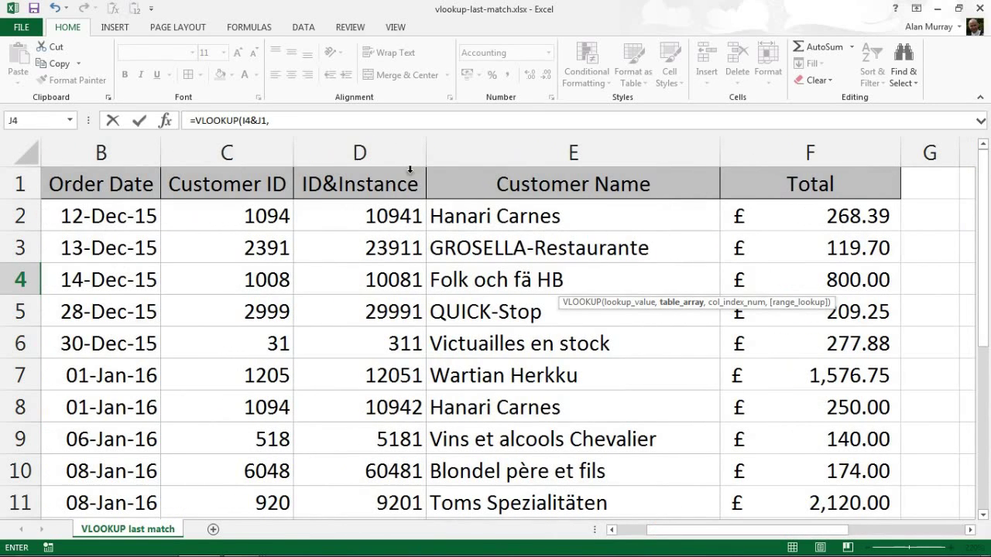
{"action": "left_click_drag", "start_coordinate": [411, 164], "coordinate": [743, 156]}
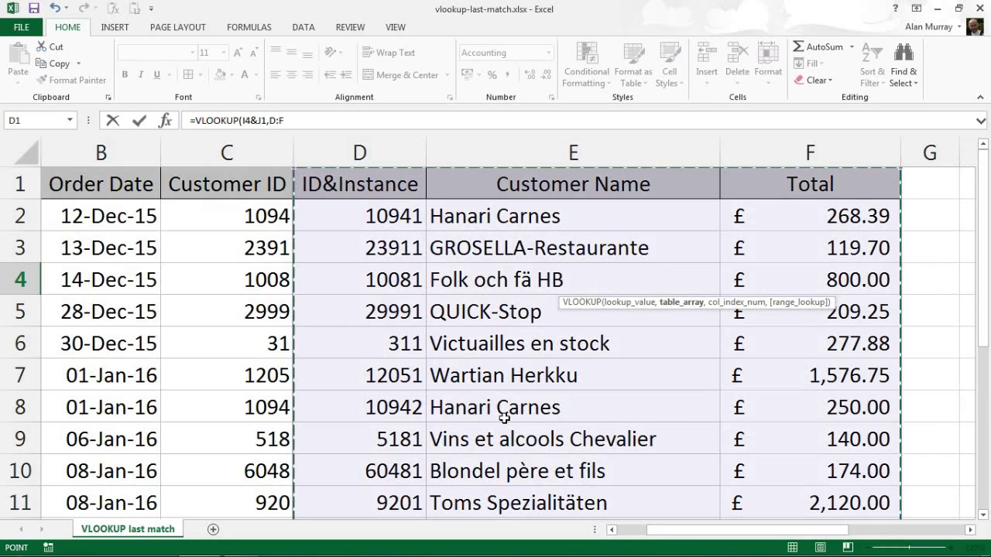
{"action": "left_click_drag", "start_coordinate": [701, 533], "coordinate": [822, 530]}
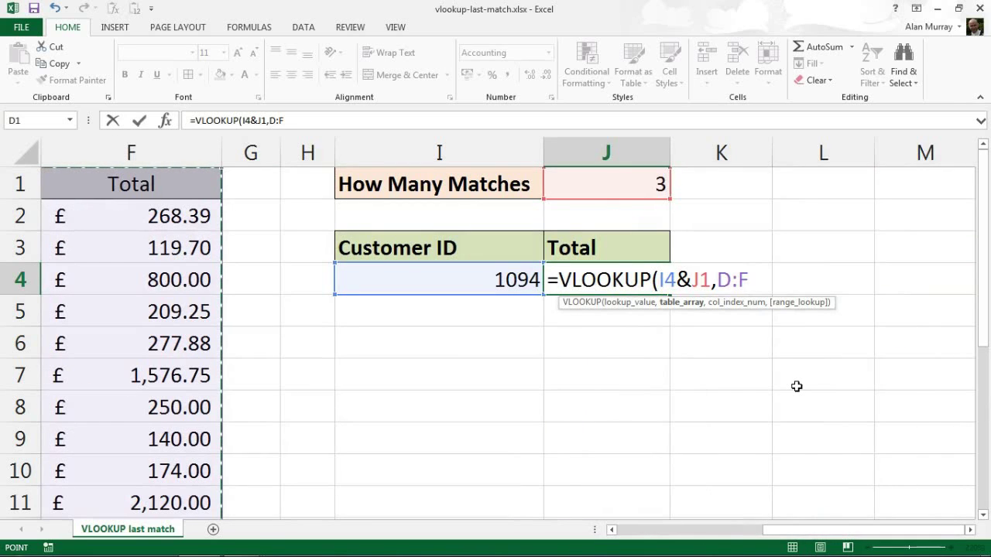
{"action": "type", "text": ",3"}
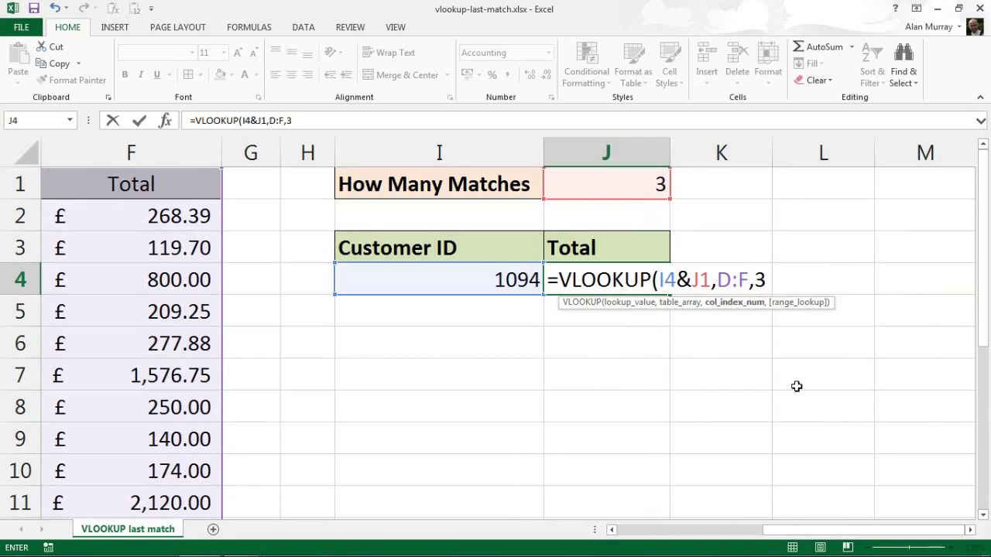
{"action": "double_click", "coordinate": [741, 280]}
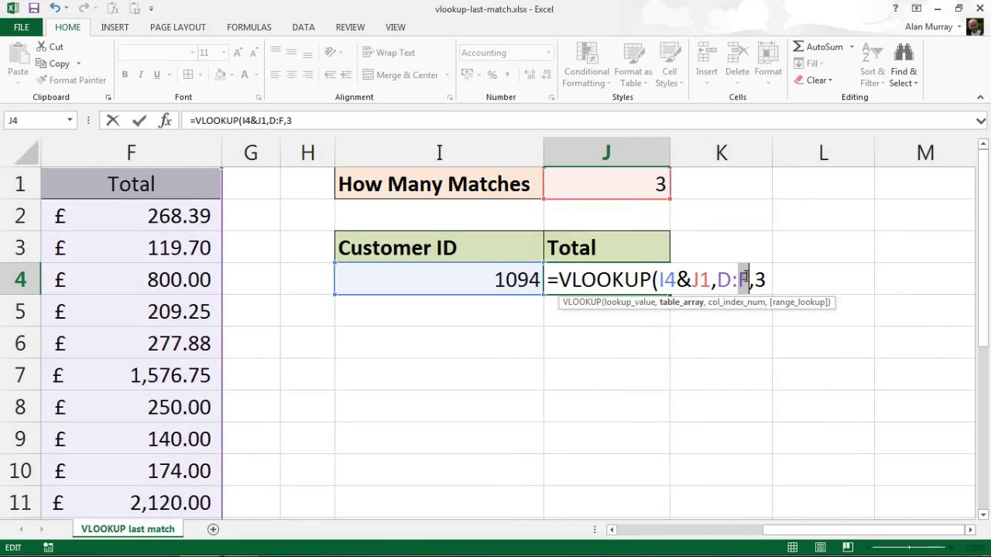
{"action": "left_click", "coordinate": [766, 280]}
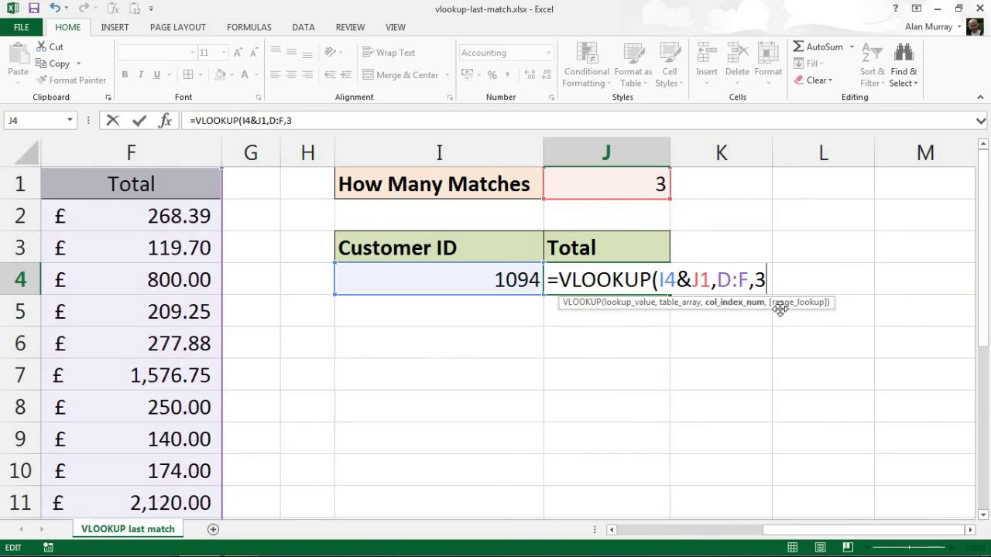
{"action": "type", "text": ",false"}
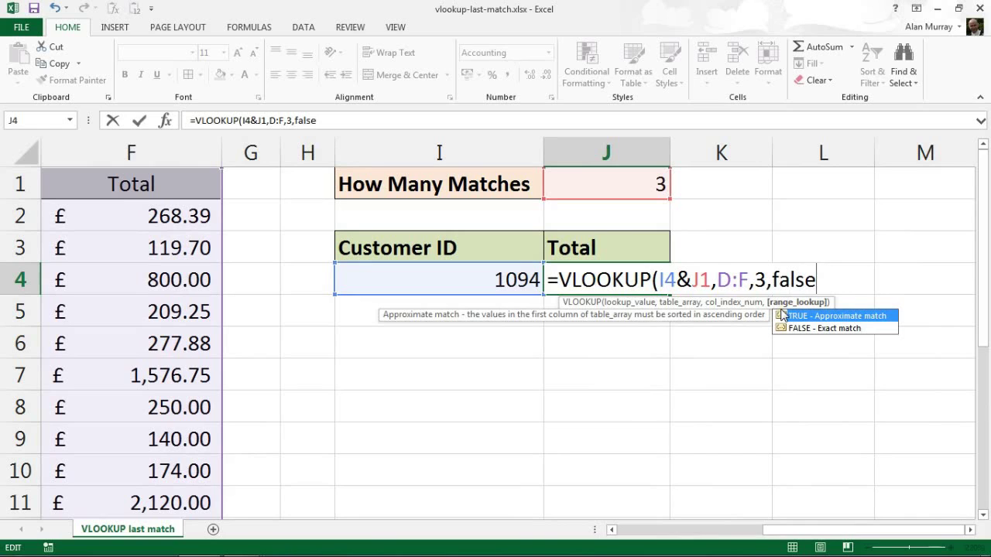
{"action": "type", "text": ")"}
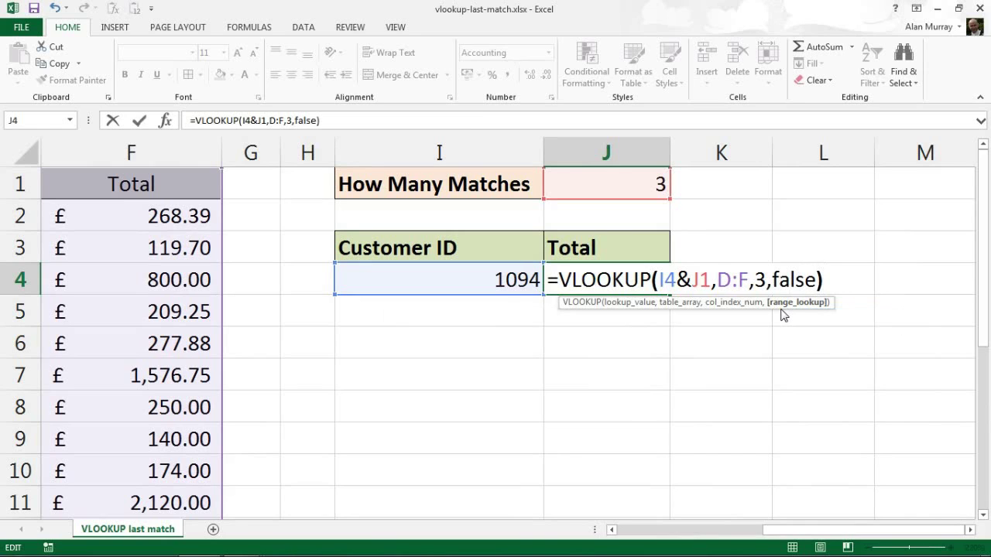
{"action": "key", "text": "Return"}
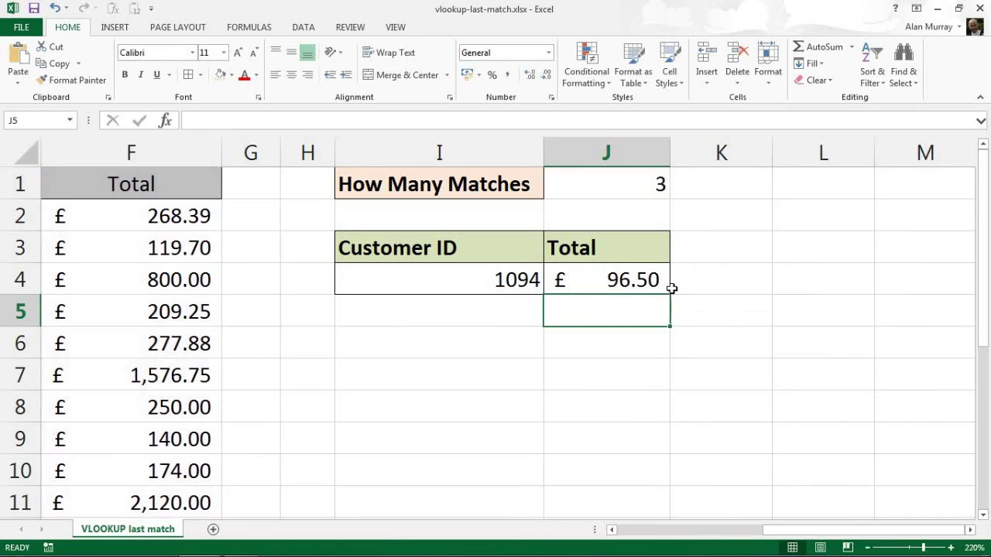
{"action": "scroll", "coordinate": [645, 279], "scroll_direction": "down", "scroll_amount": 3}
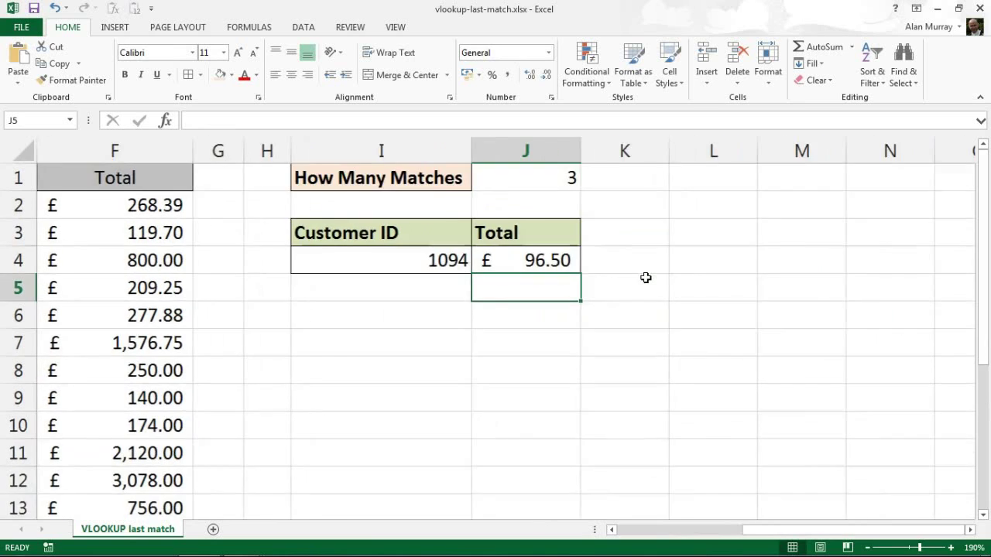
{"action": "scroll", "coordinate": [642, 325], "scroll_direction": "down", "scroll_amount": 1}
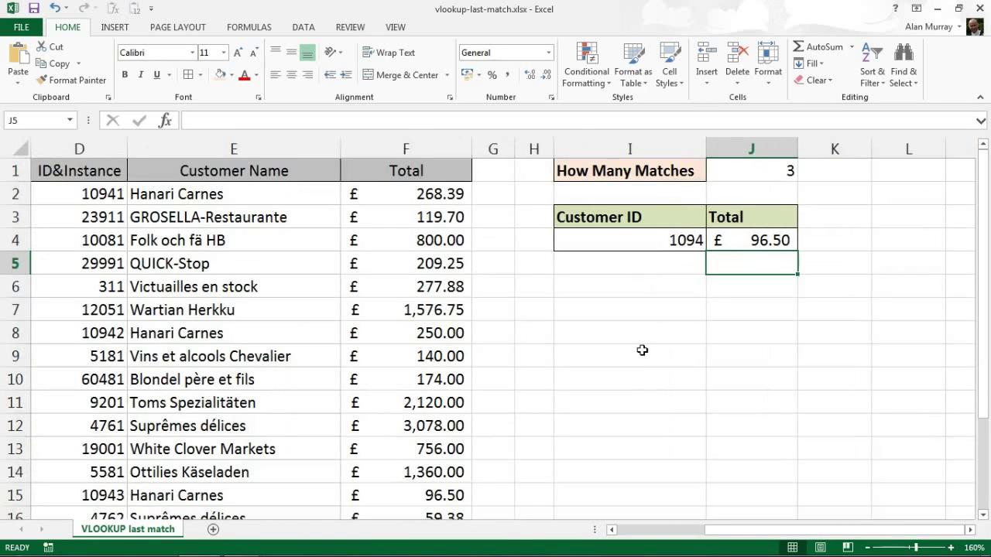
{"action": "left_click_drag", "start_coordinate": [712, 530], "coordinate": [650, 527]}
{"action": "scroll", "coordinate": [533, 347], "scroll_direction": "down", "scroll_amount": 1}
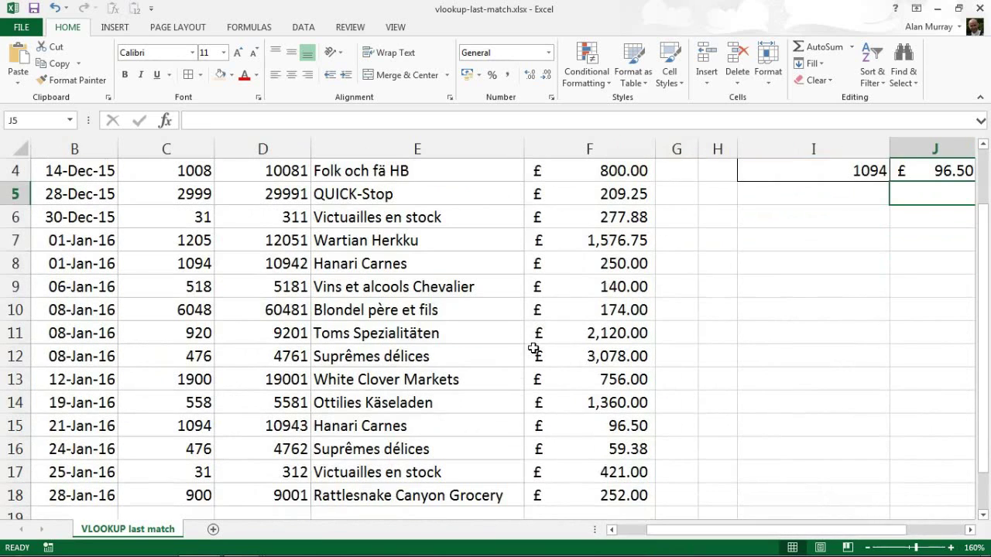
{"action": "scroll", "coordinate": [516, 350], "scroll_direction": "down", "scroll_amount": 2}
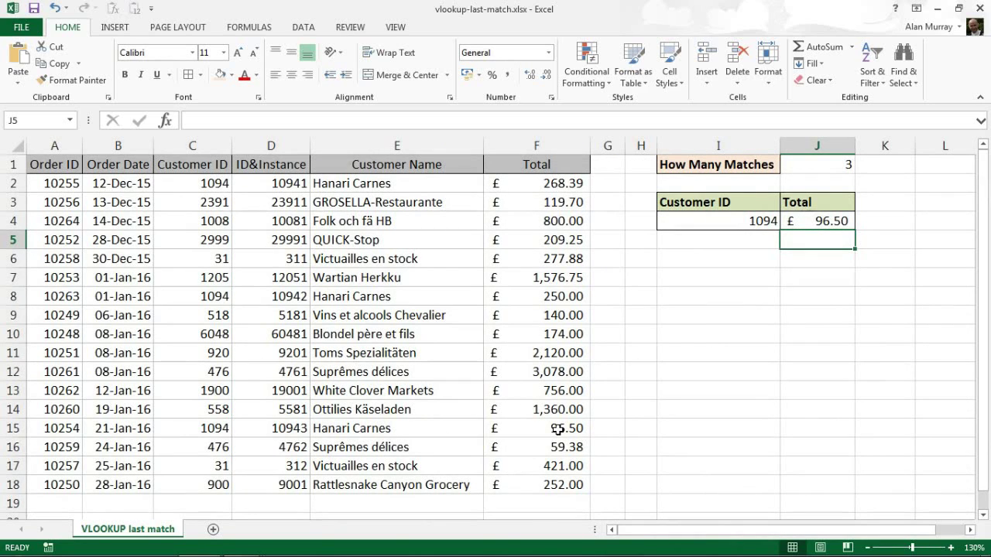
{"action": "left_click", "coordinate": [336, 469]}
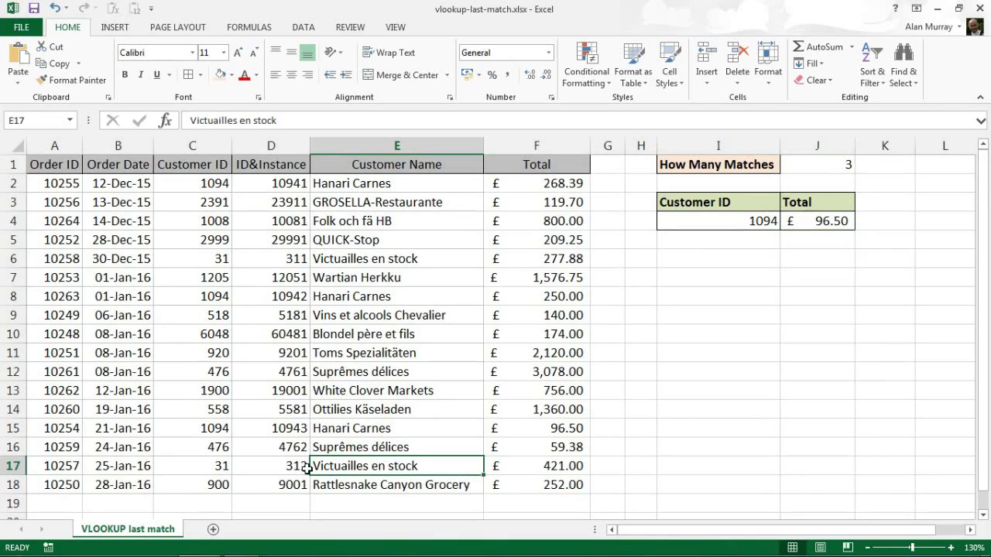
{"action": "left_click", "coordinate": [363, 260]}
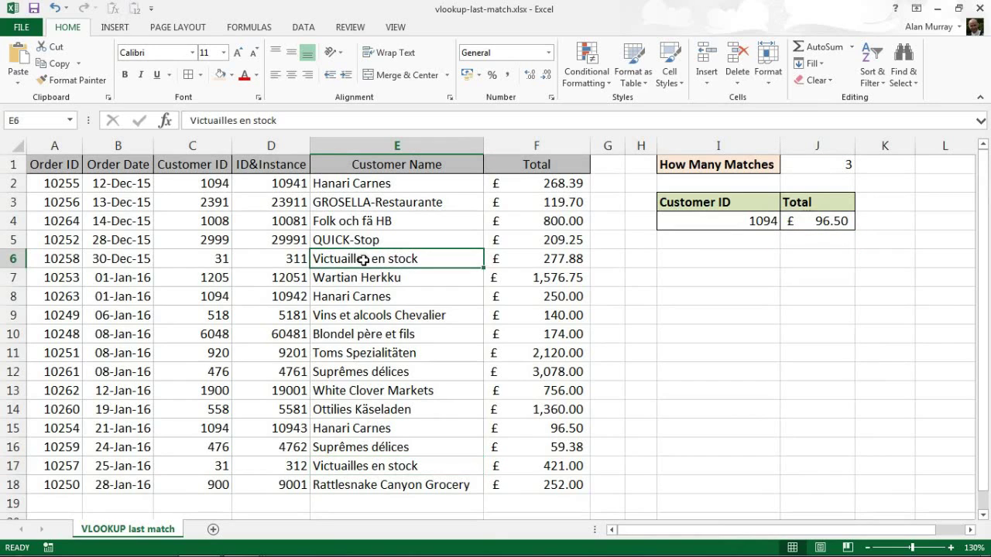
- Change the customer ID in I4 to 31 and verify 2 matches and a £421.00 total
{"action": "left_click", "coordinate": [740, 223]}
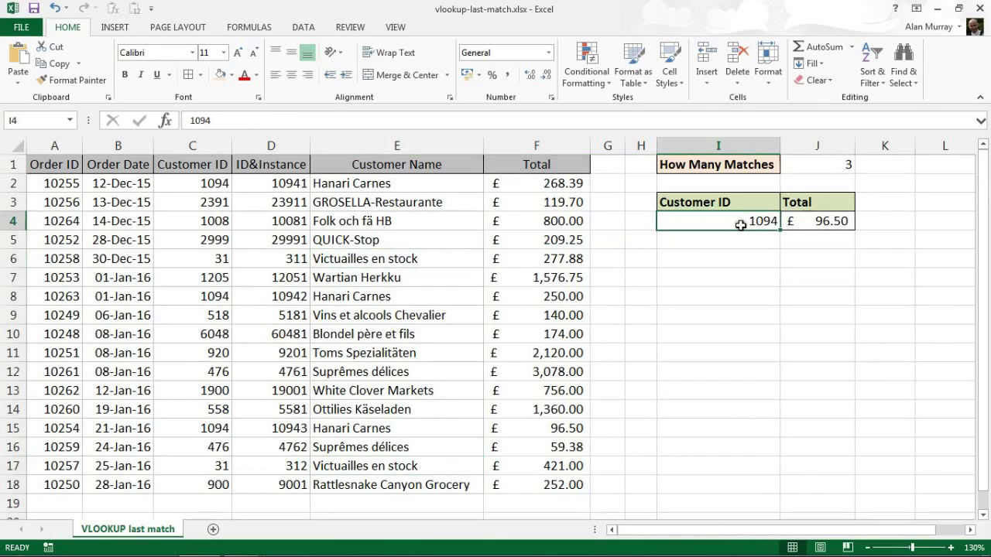
{"action": "type", "text": "31"}
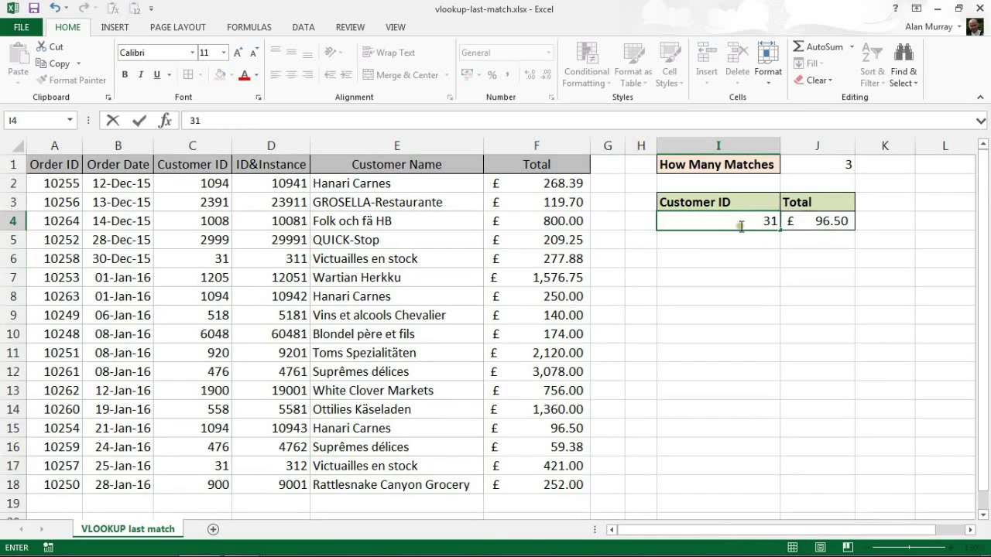
{"action": "key", "text": "Return"}
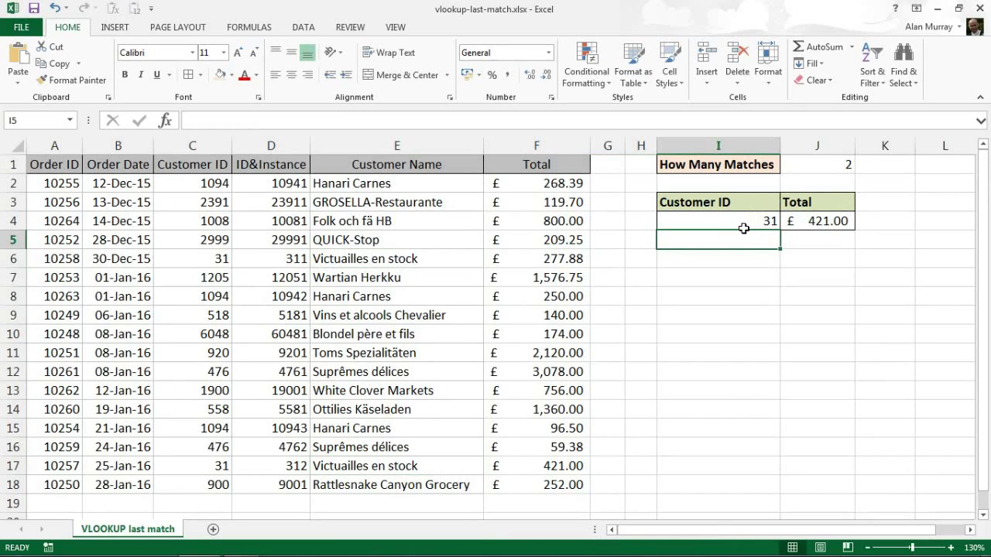
{"action": "left_click", "coordinate": [833, 164]}
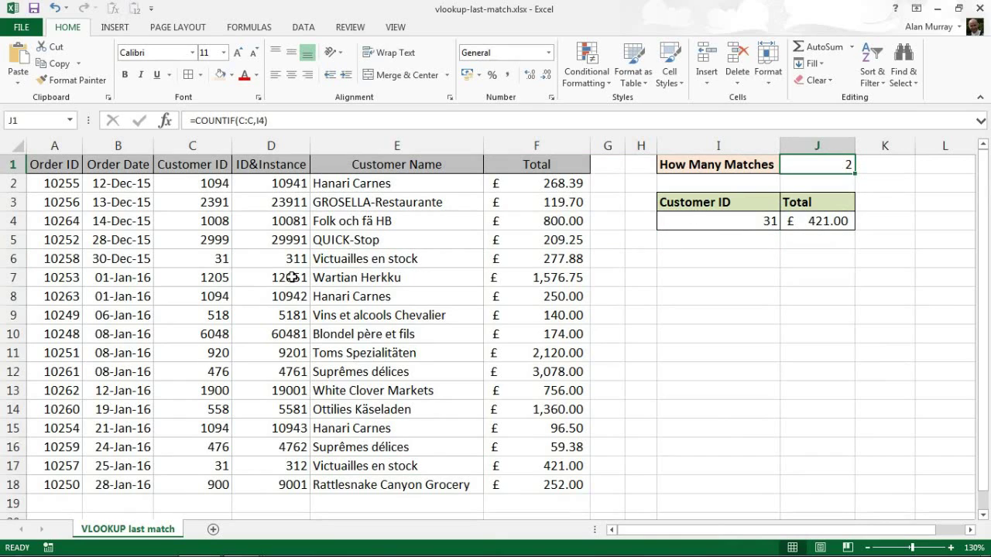
{"action": "left_click", "coordinate": [819, 217]}
{"action": "left_click_drag", "start_coordinate": [454, 466], "coordinate": [542, 469]}
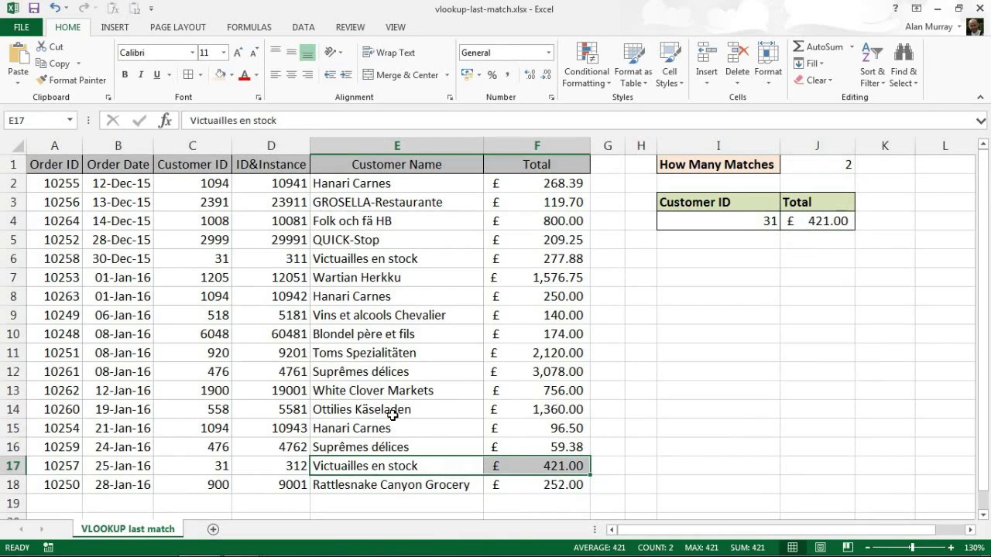
{"action": "left_click", "coordinate": [540, 298]}
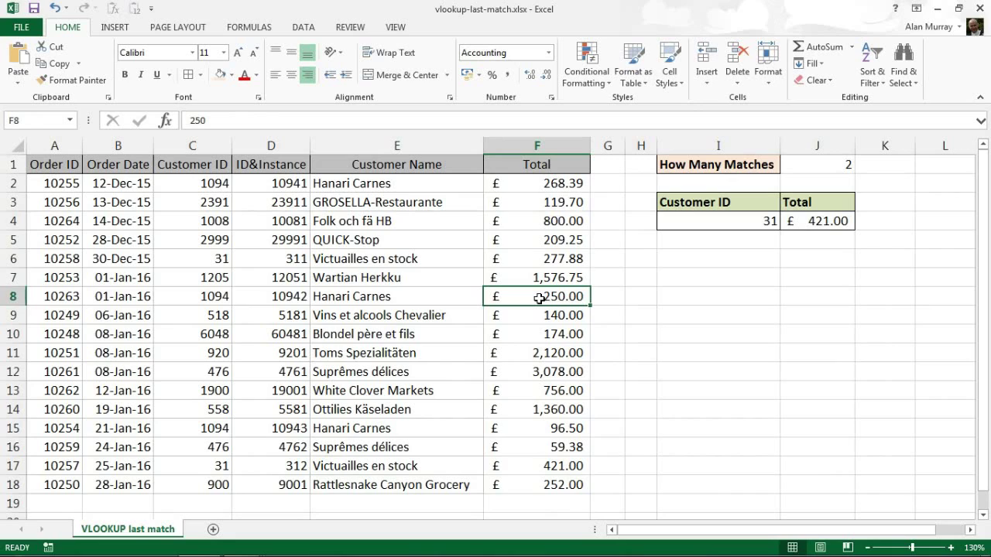